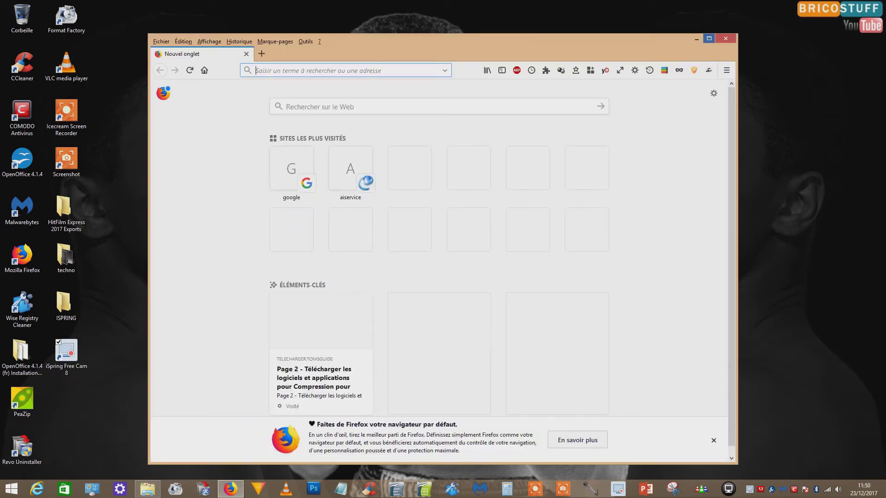
Maximize the browser window, search the web for CAPTVTY and open the official captvty.fr site
left_click(709, 38)
left_click(351, 70)
type("CAPTVTY")
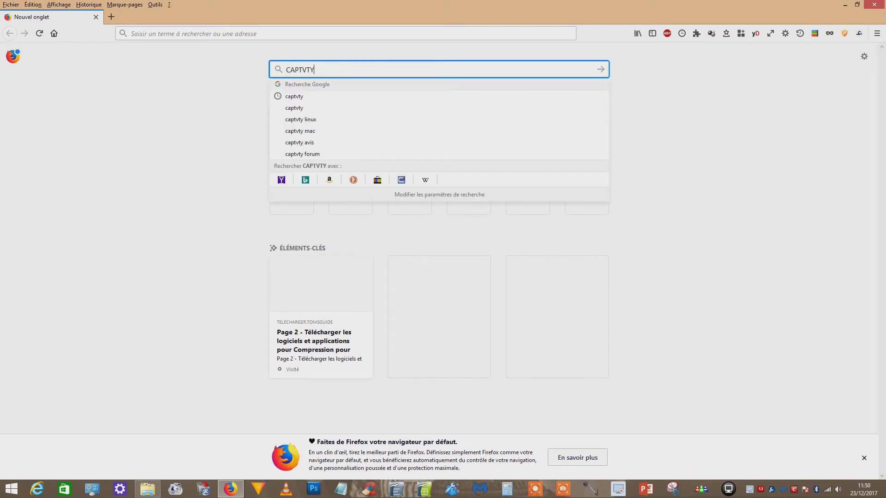
key("Return")
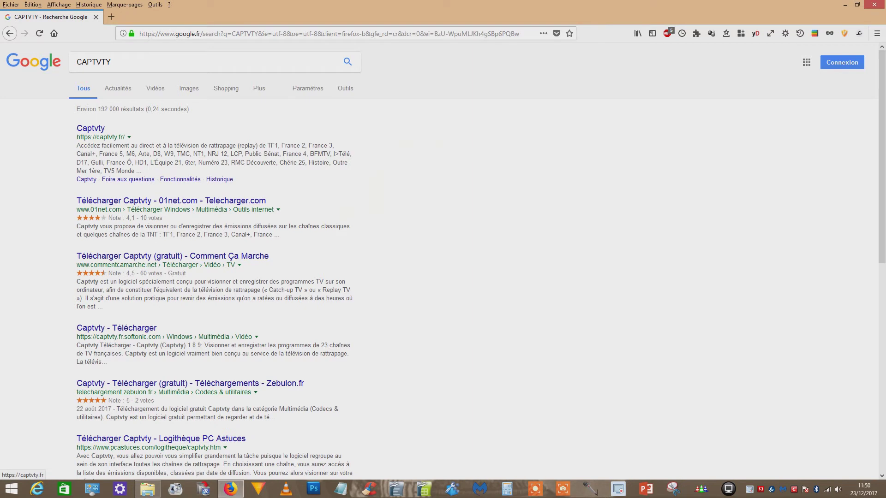
left_click(91, 128)
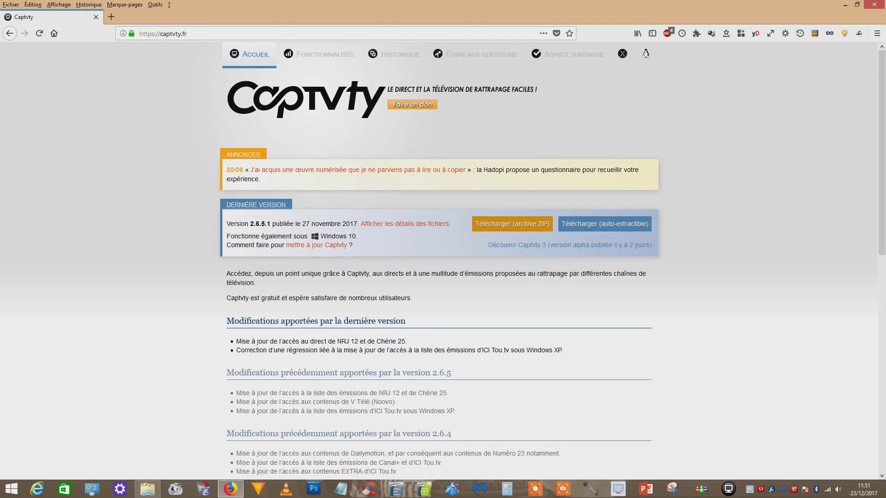
Download the self-extracting version of Captvty 2.6.5.1 and save the file
left_click_drag(250, 224, 270, 224)
left_click(271, 224)
left_click(604, 224)
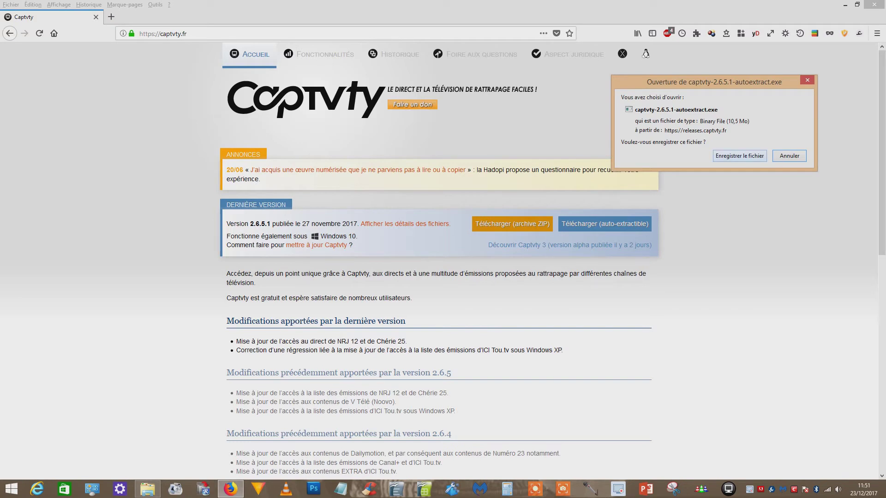
key("Return")
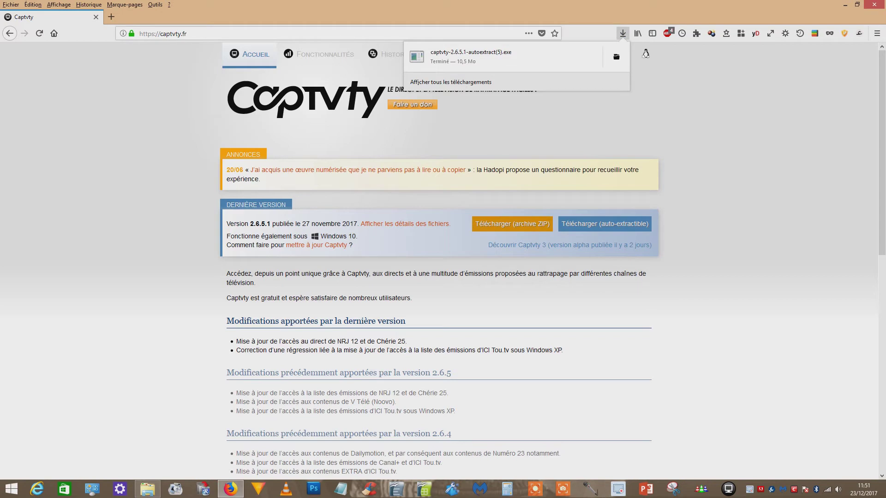
key("Escape")
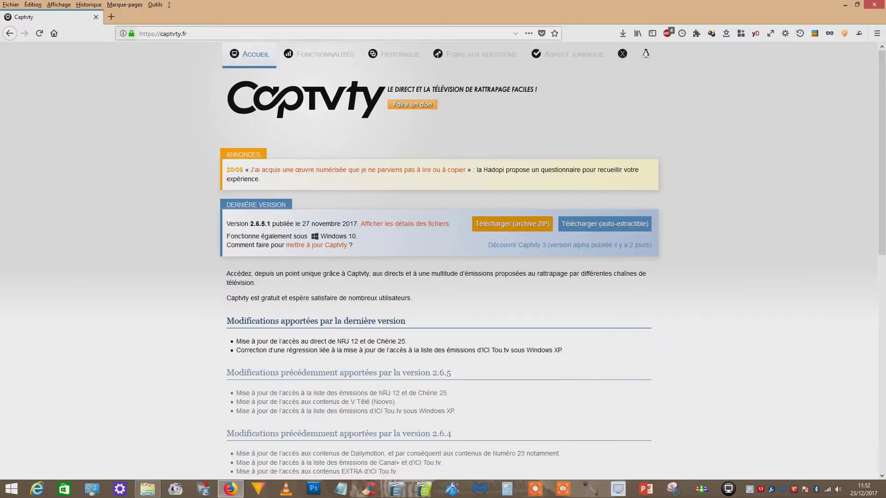
Search the web for PEAZIP in a new browser tab
key("ctrl+t")
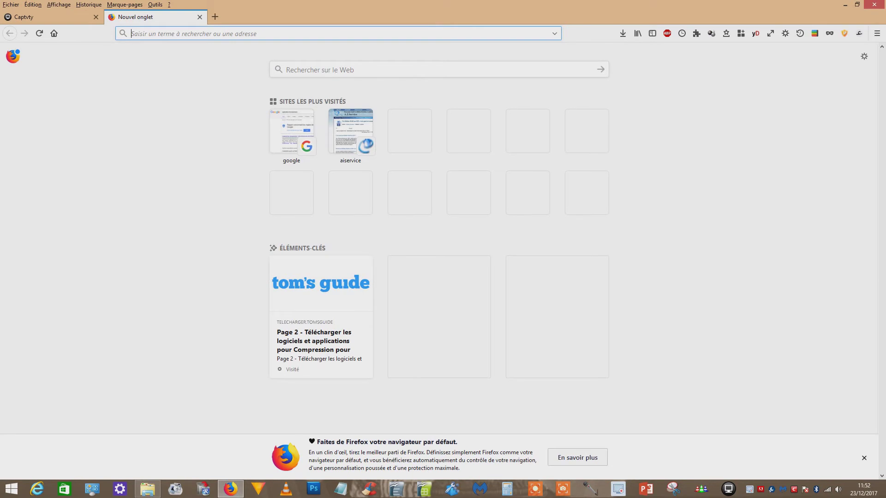
type("PEA")
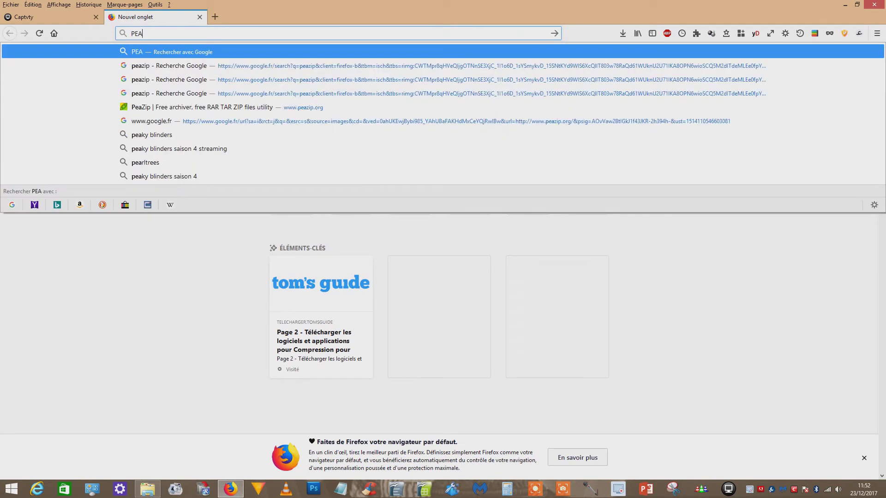
type("ZIP")
key("Return")
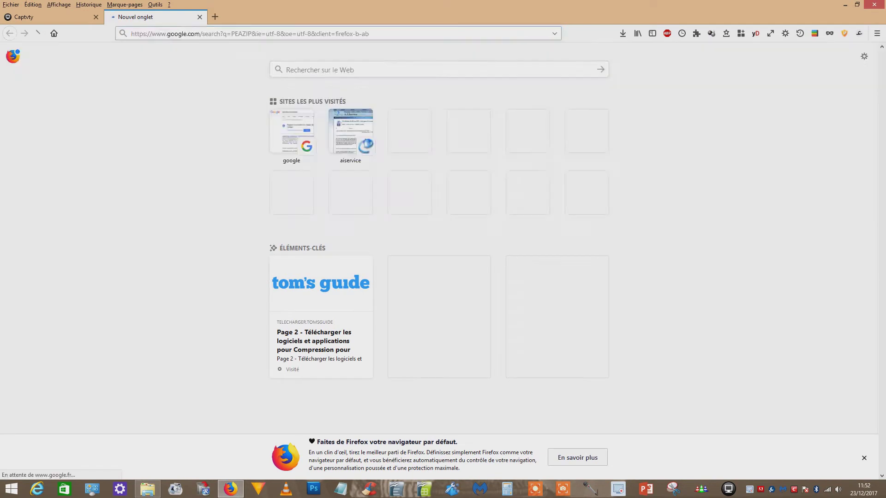
Search the web for WINRAR and WINZIP, each in its own new browser tab
key("ctrl+t")
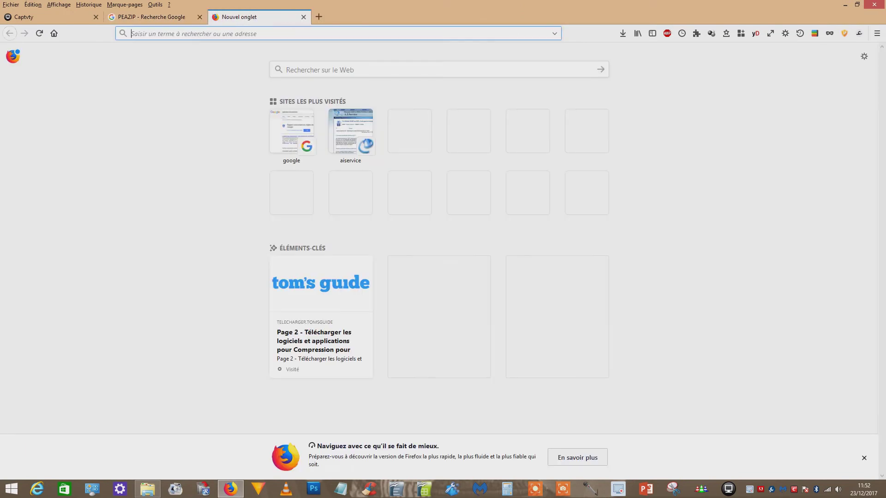
type("WINRAR")
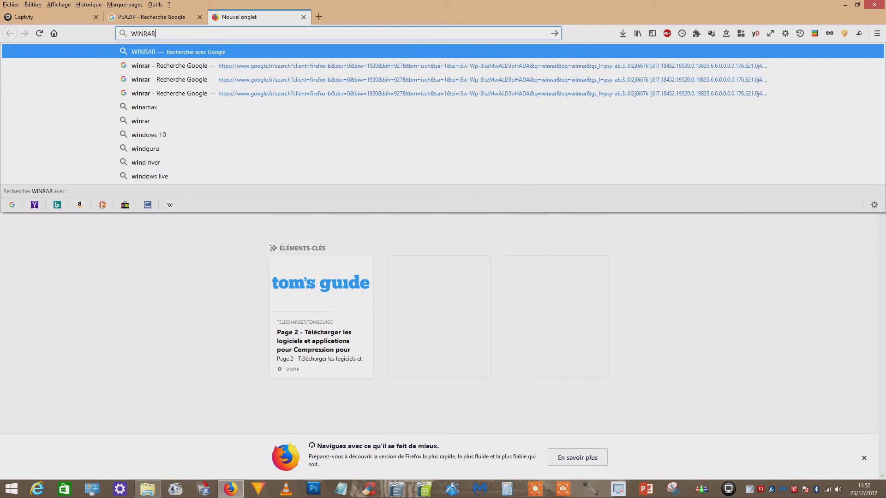
key("Return")
key("ctrl+t")
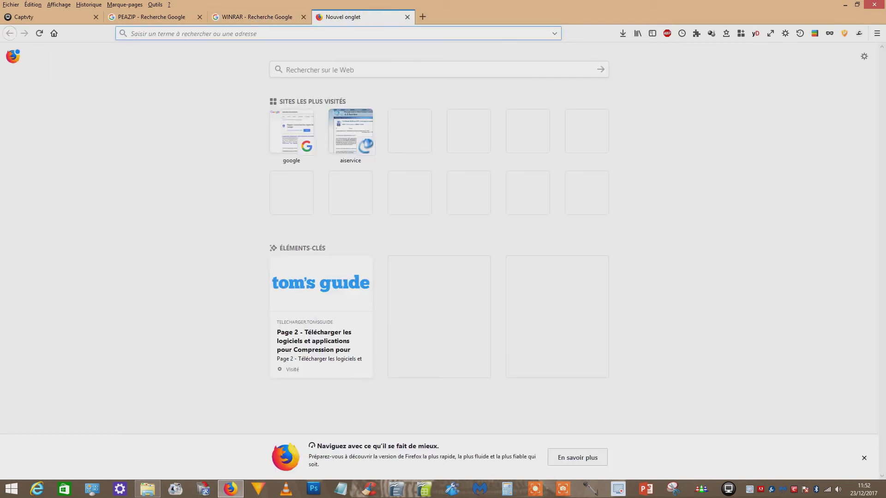
type("WINZIP")
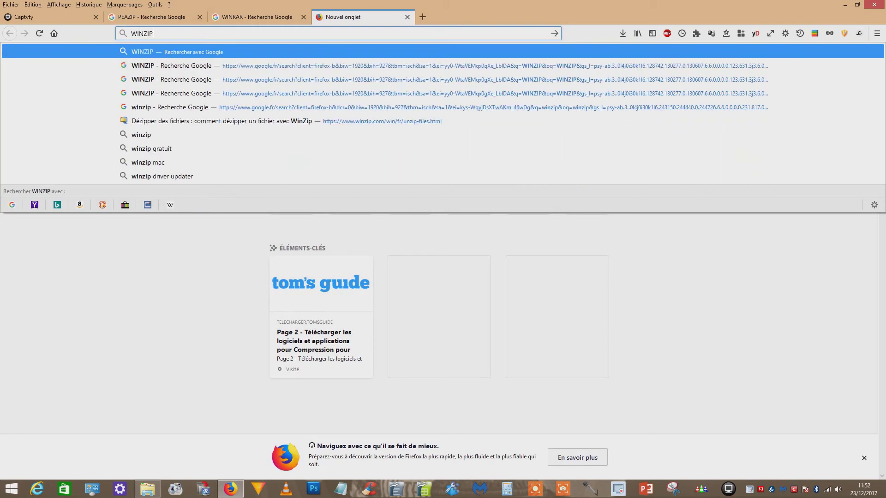
key("Return")
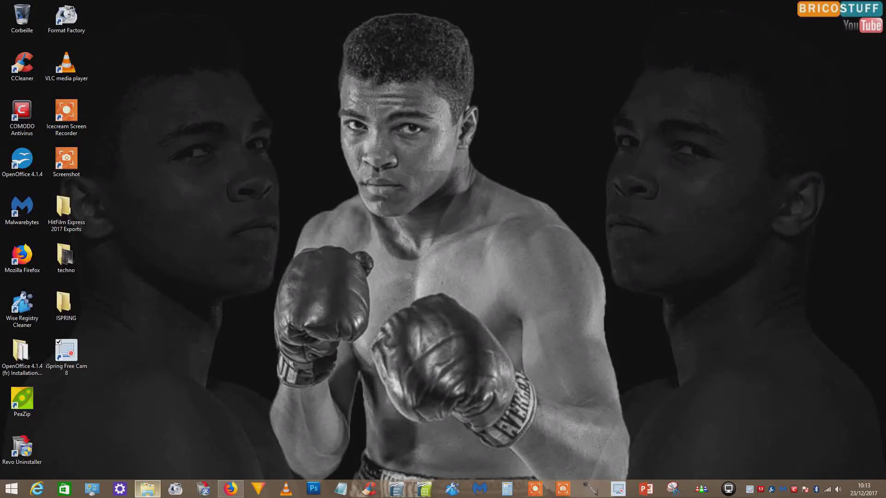
Open the captv folder on drive D: in File Explorer and check the taskbar pinning option of the Captvty application
left_click(148, 488)
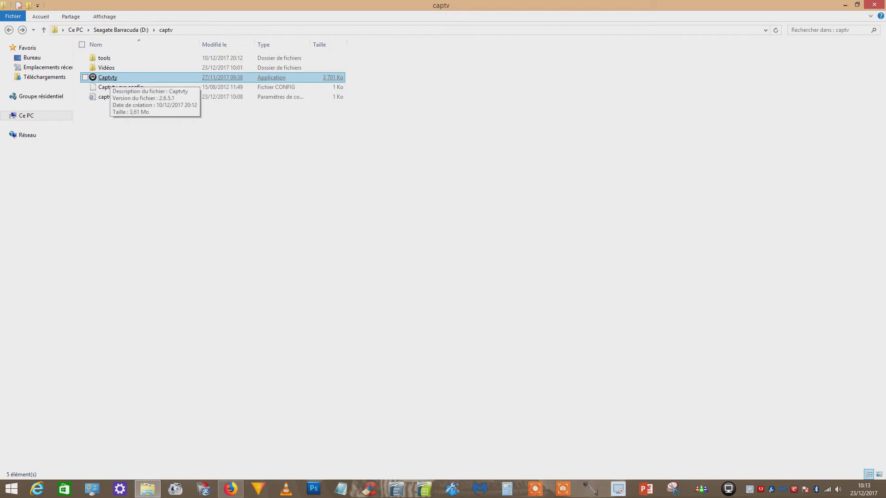
right_click(111, 77)
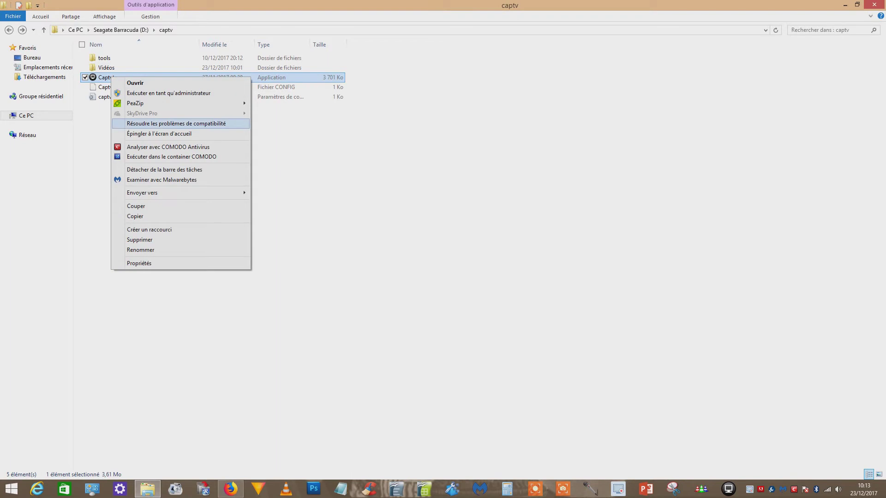
key("Down")
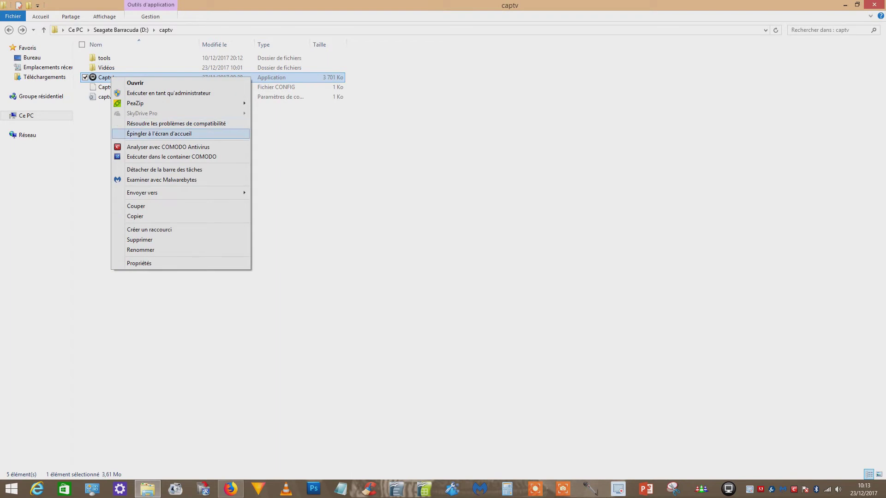
key("Down")
key("Down")
key("Down")
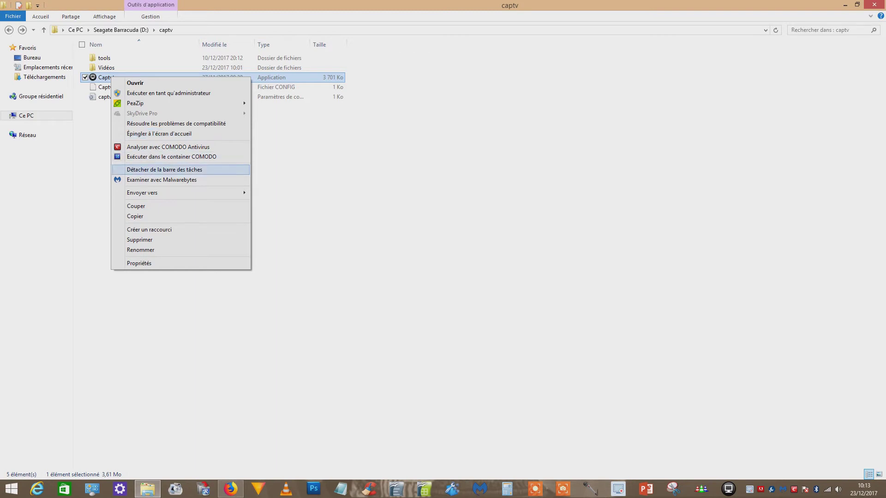
left_click(333, 180)
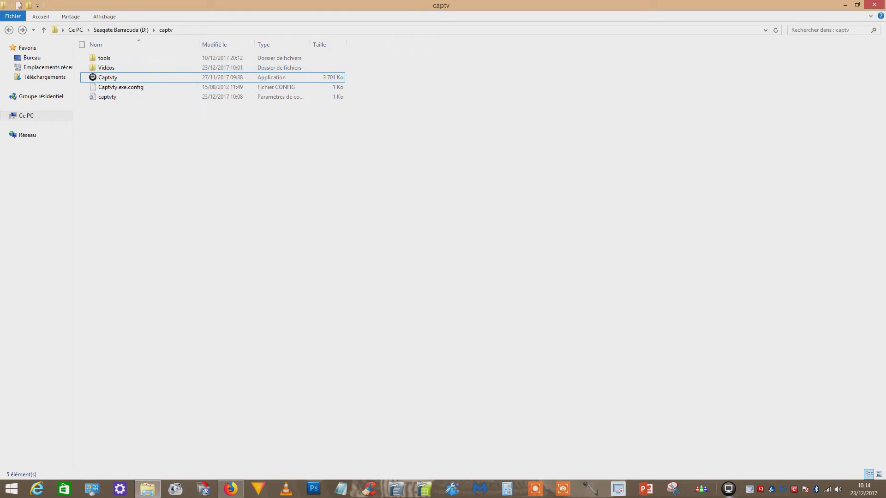
Launch the Captvty application from the captv folder and maximize its window
key("Return")
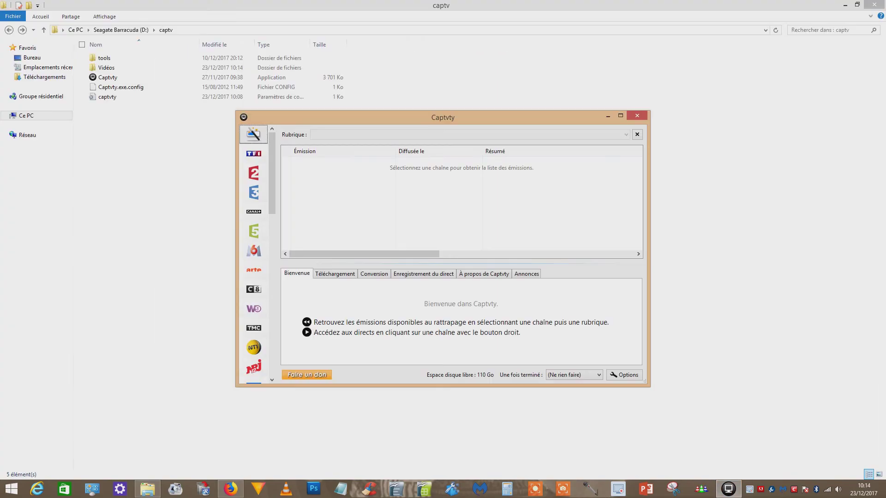
left_click(620, 116)
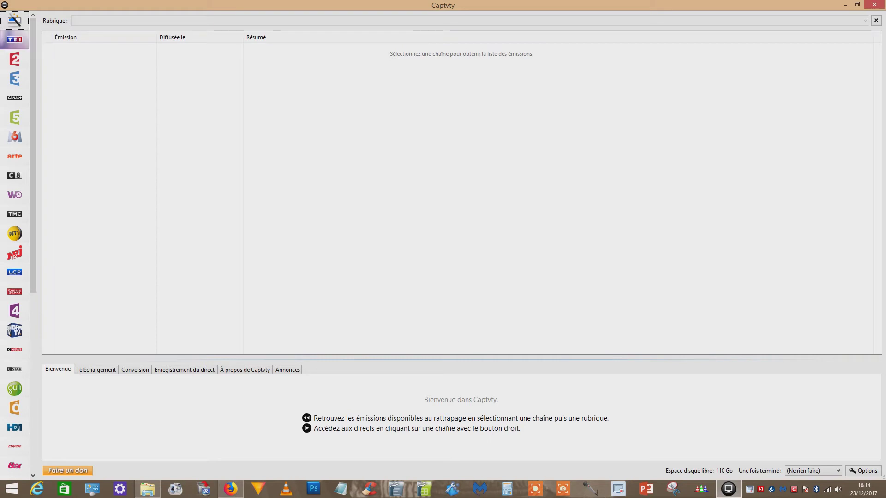
Look through the channel list, the download view and the actions available once downloads are finished
scroll(15, 244, "down", 5)
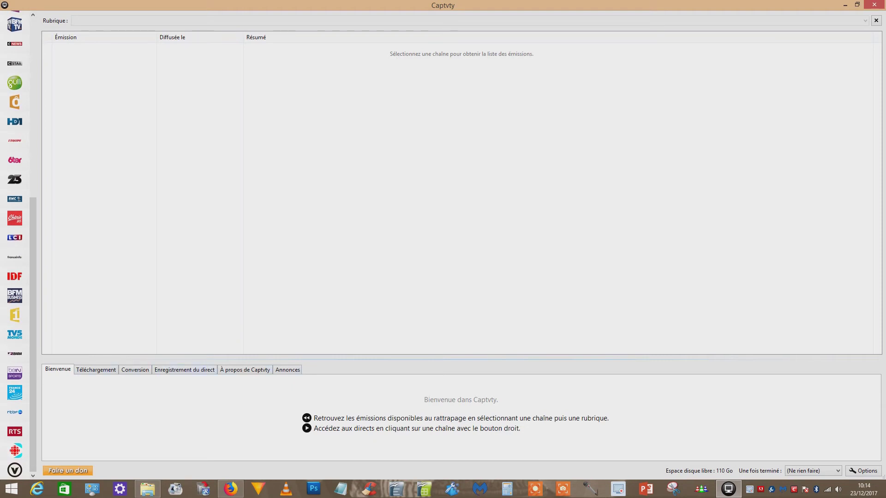
left_click(96, 369)
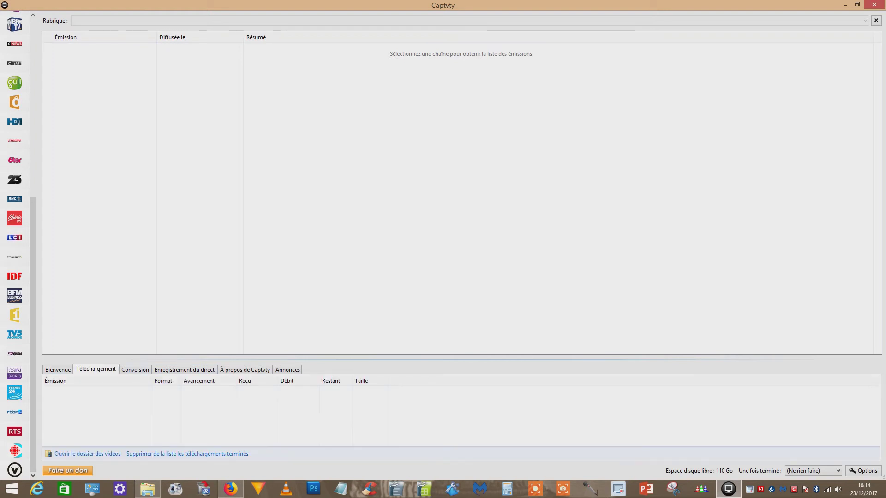
left_click(58, 370)
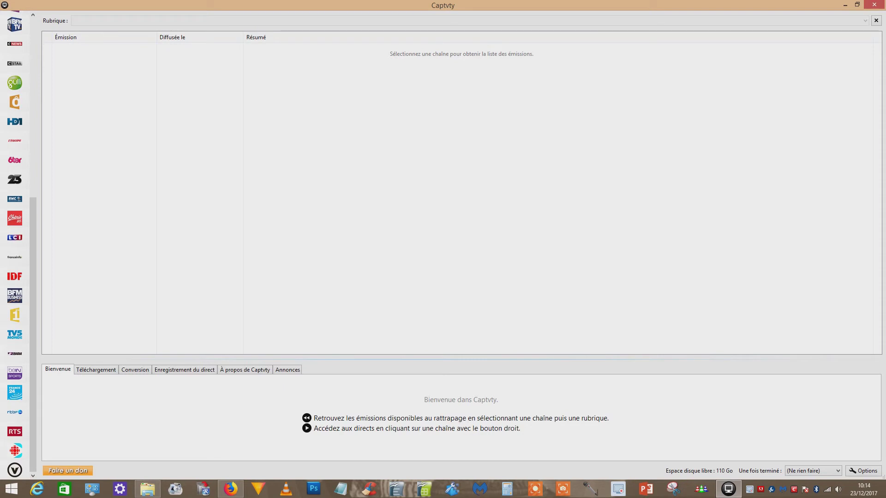
left_click(811, 470)
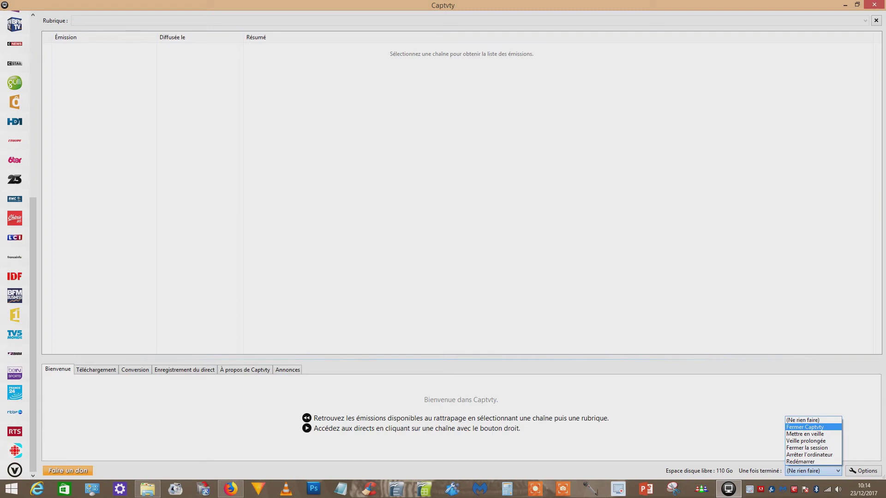
key("Escape")
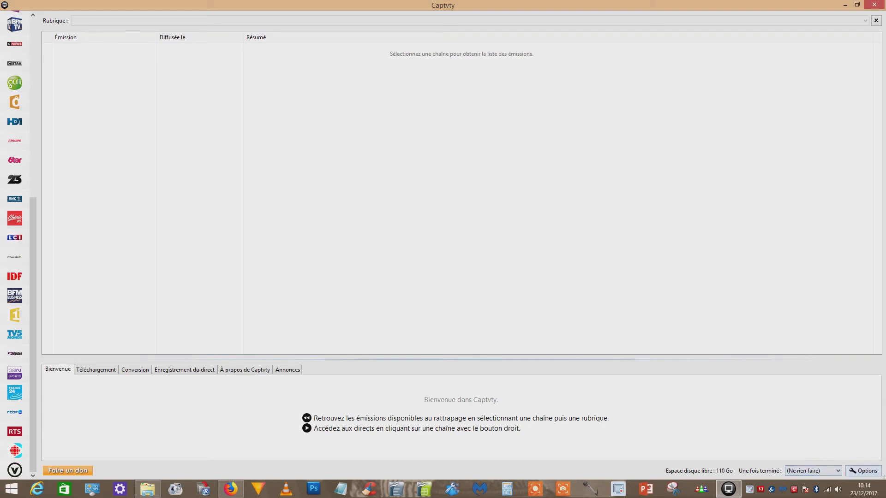
Open Captvty's options and review the default action, the video format choices and the subtitle setting
left_click(863, 471)
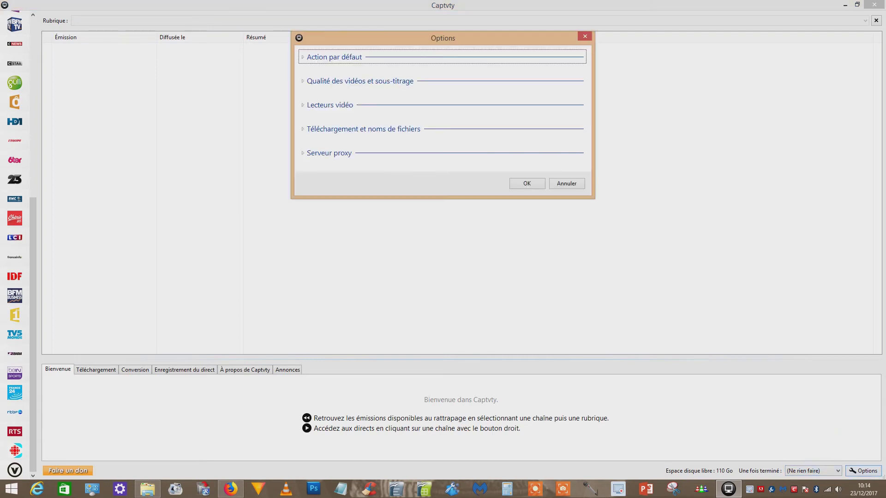
key("space")
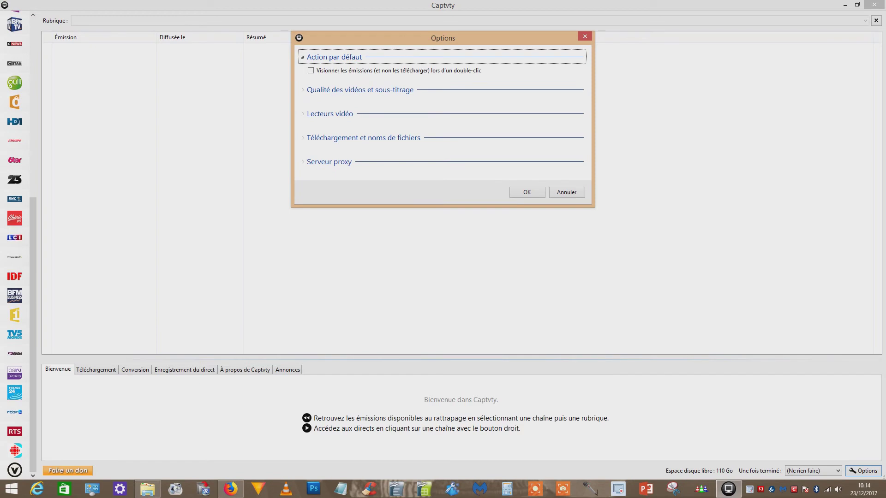
key("Tab")
key("Tab")
key("space")
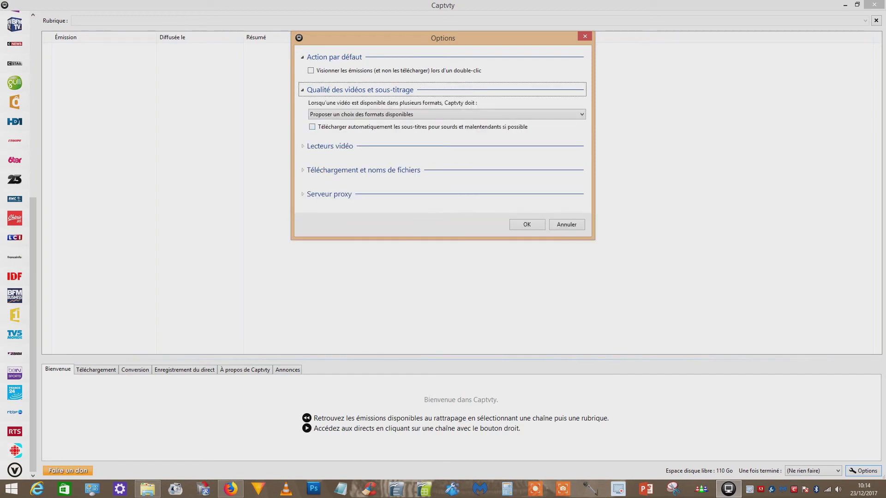
left_click(446, 114)
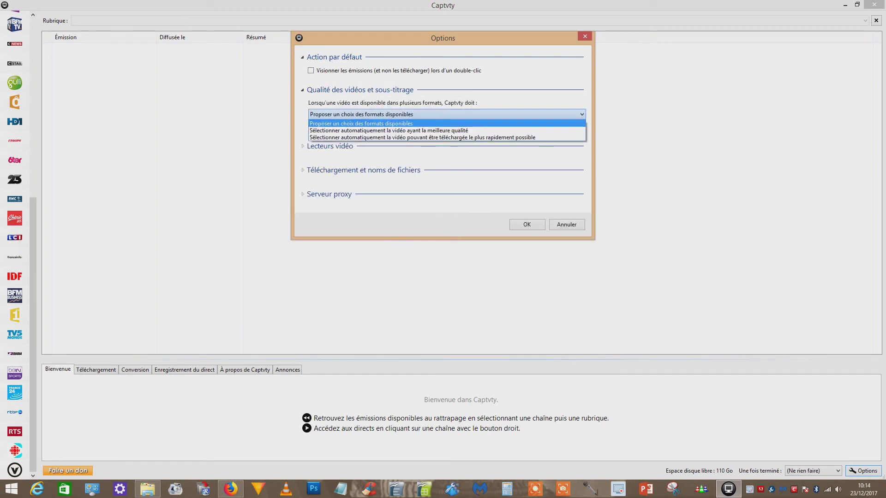
left_click(446, 115)
Remove VLC media player from the list of video players in the options
left_click(330, 146)
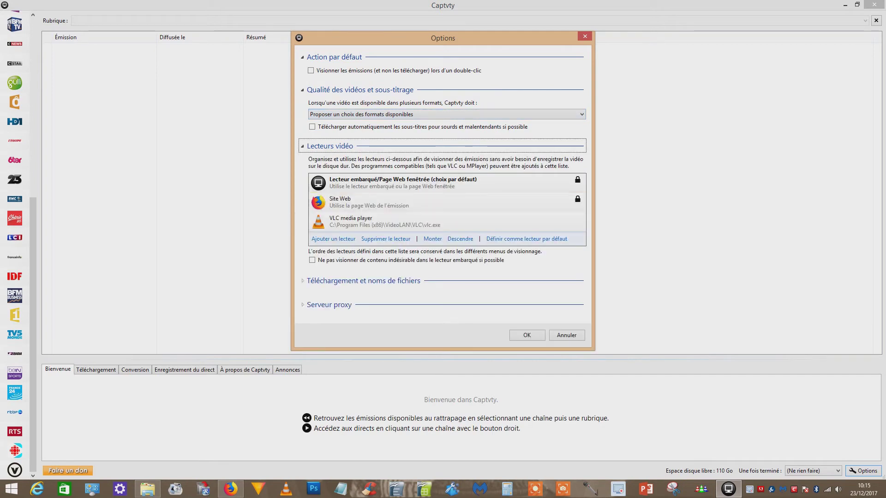
left_click(383, 222)
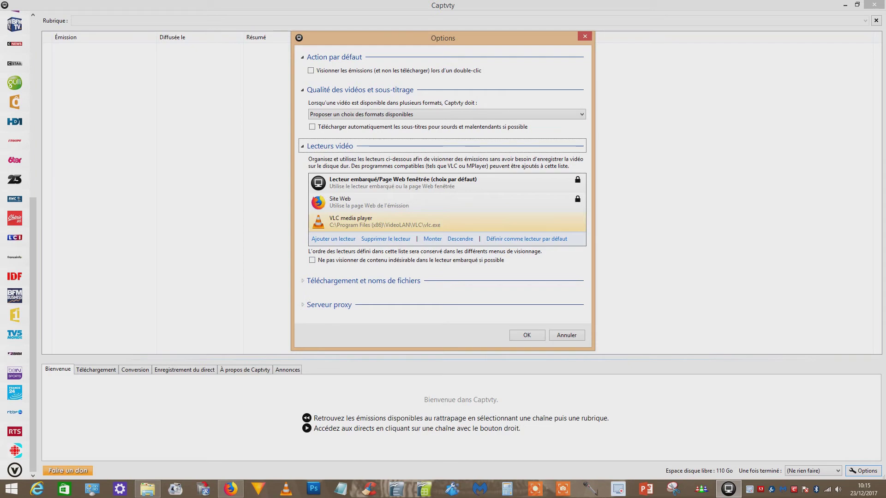
left_click(383, 221)
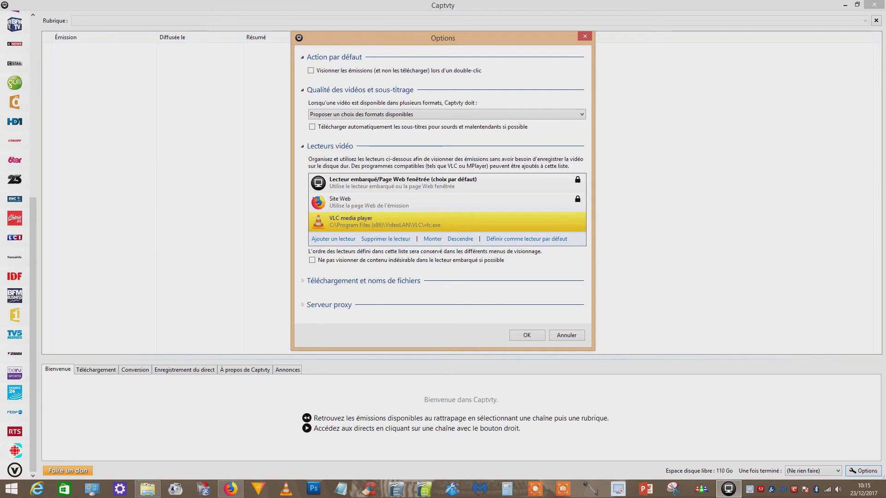
left_click(386, 239)
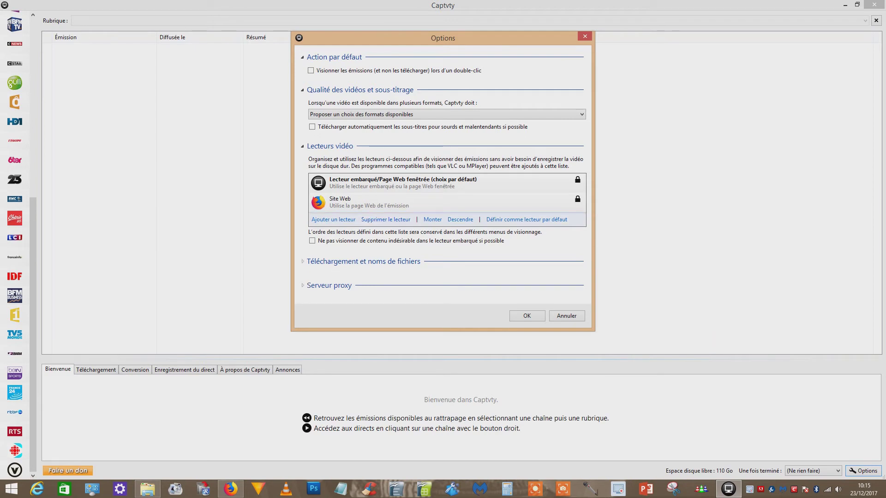
Add VLC media player to the video players, using vlc from the VideoLAN\VLC folder in Program Files (x86) on drive C
left_click(333, 219)
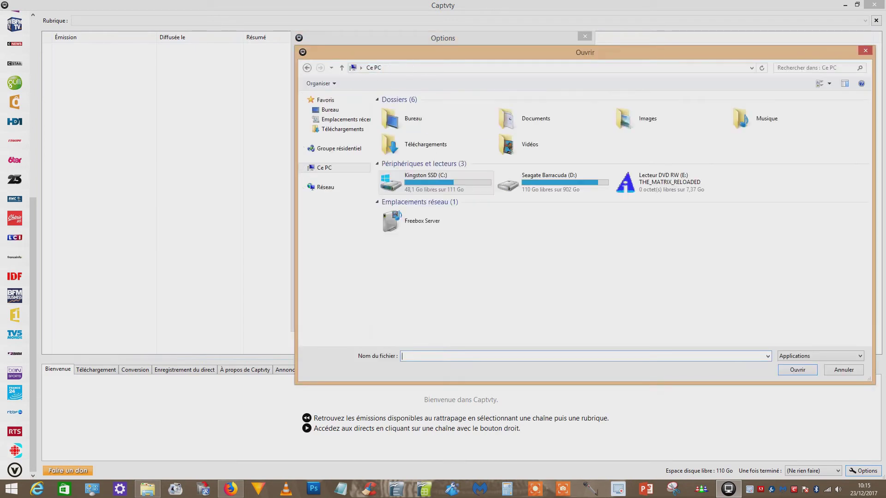
double_click(554, 180)
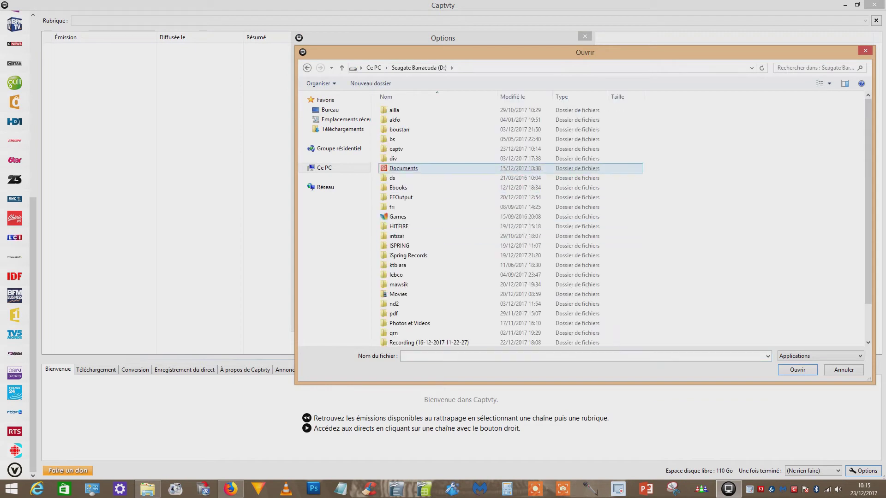
left_click(374, 68)
double_click(424, 182)
double_click(406, 149)
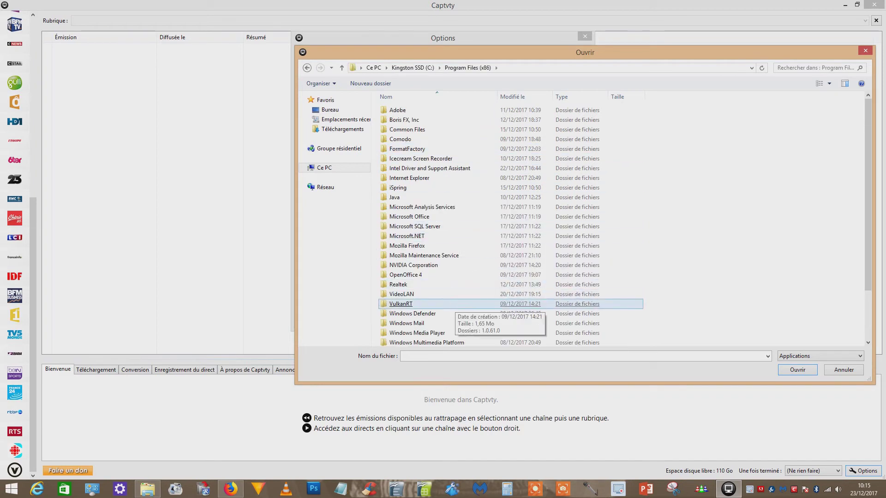
scroll(452, 305, "down", 2)
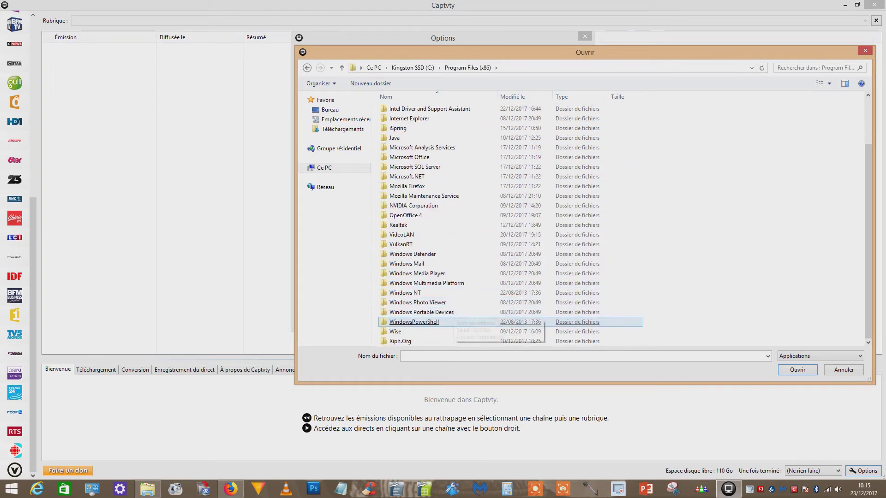
double_click(401, 234)
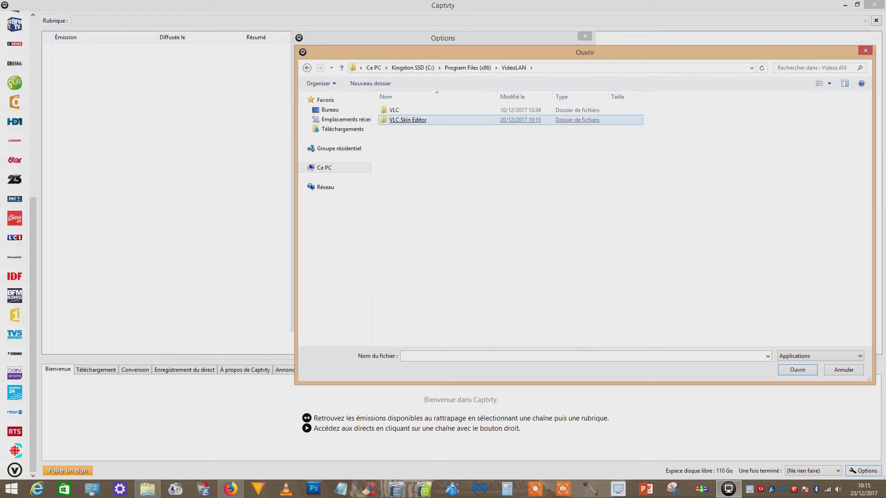
double_click(394, 110)
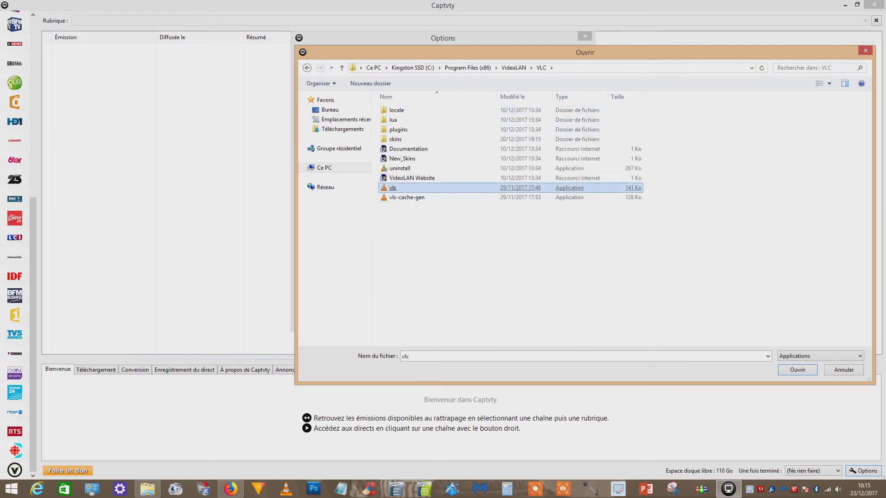
double_click(402, 188)
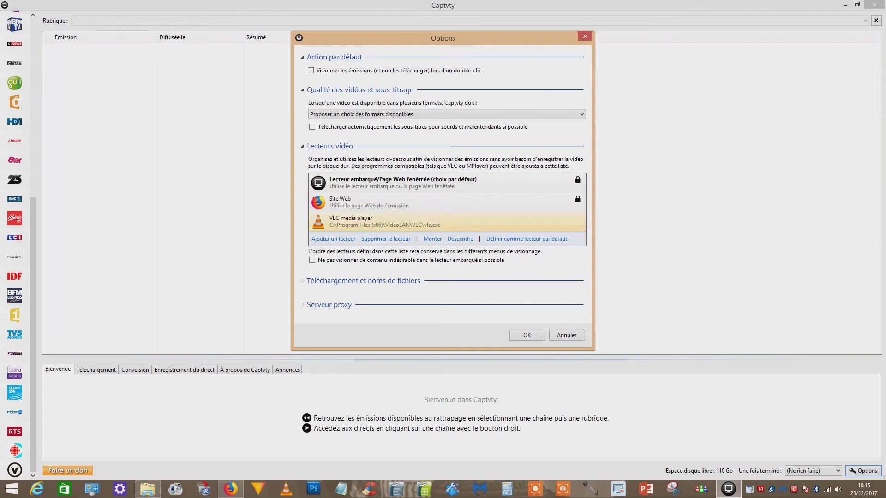
Move VLC media player up the player list so that it sits between the embedded player and Site Web
left_click(432, 238)
left_click(531, 283)
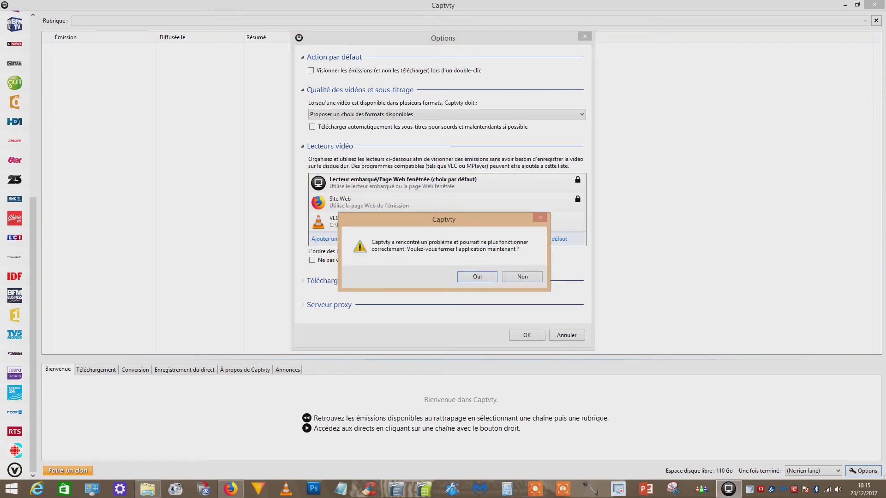
left_click(523, 277)
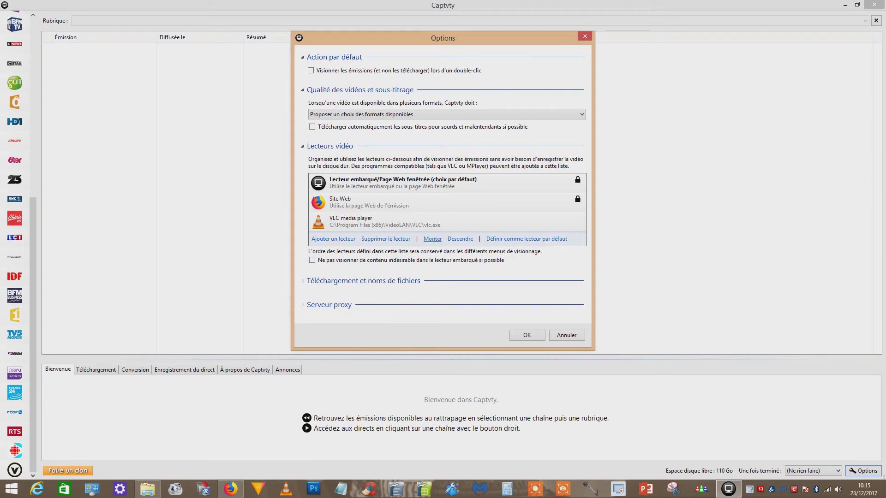
left_click(432, 238)
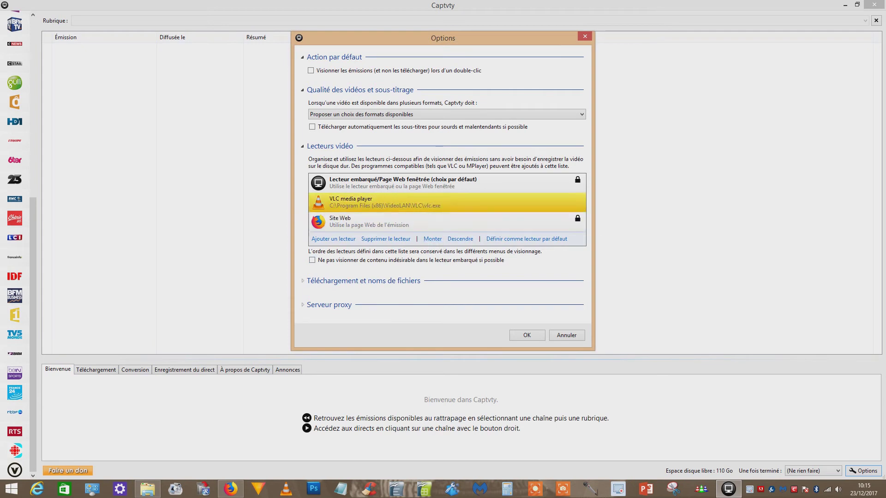
left_click(432, 239)
left_click(460, 239)
Review the download folder, channel subfolder, file-name and proxy server settings, and close the options without saving
left_click(363, 280)
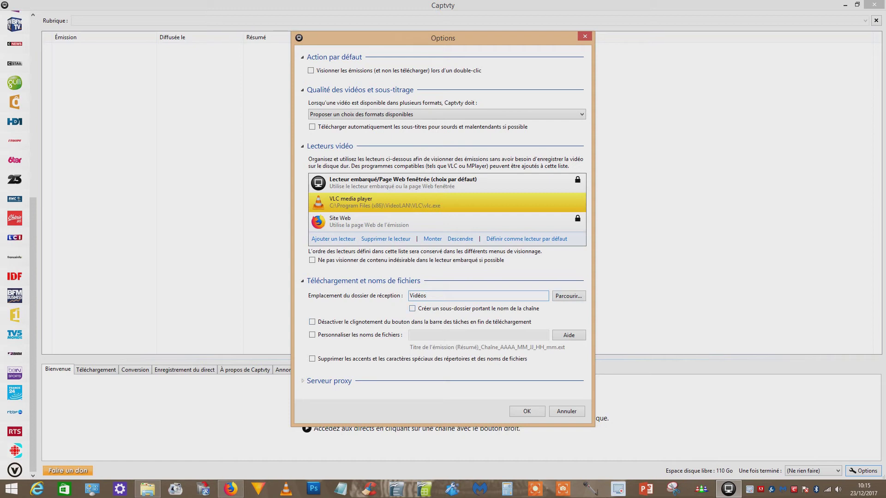
left_click(412, 308)
left_click(412, 308)
left_click(329, 381)
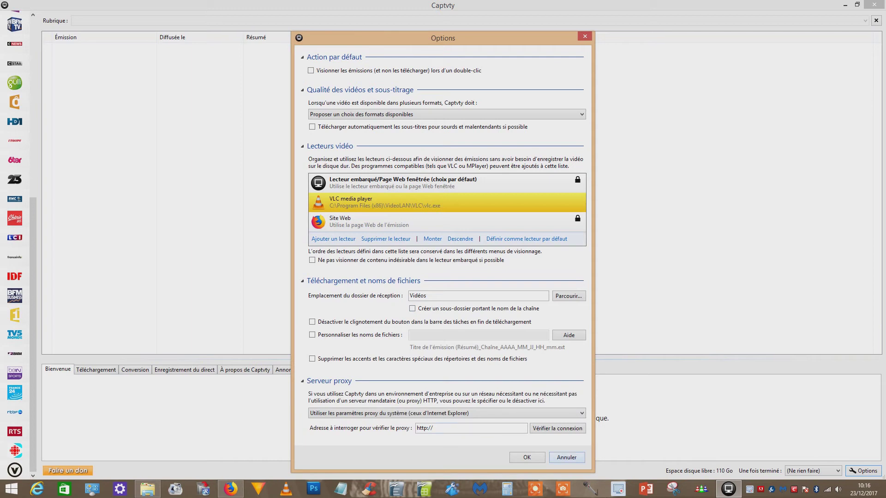
key("Escape")
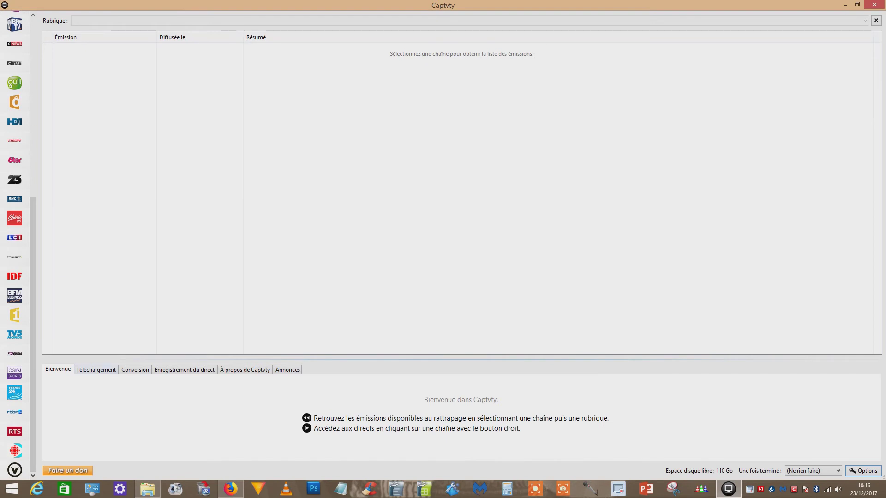
Look through the download, conversion, live recording, about and announcements views
left_click(96, 369)
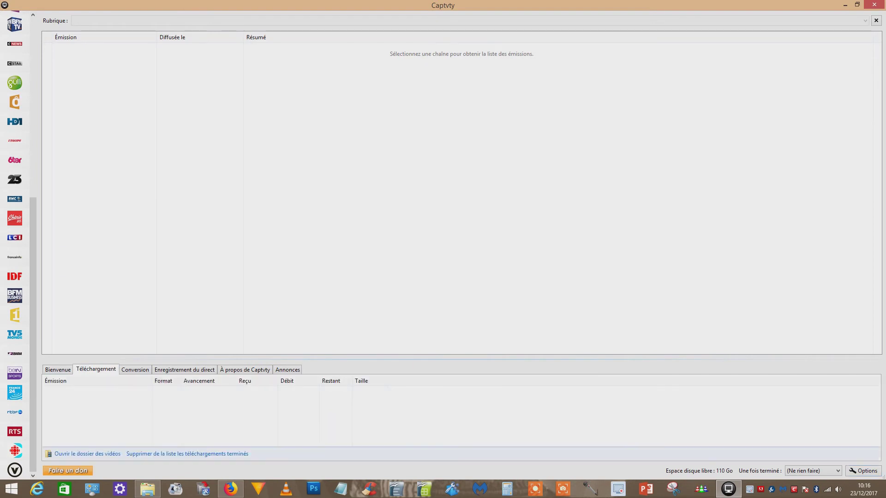
left_click(135, 369)
left_click(184, 370)
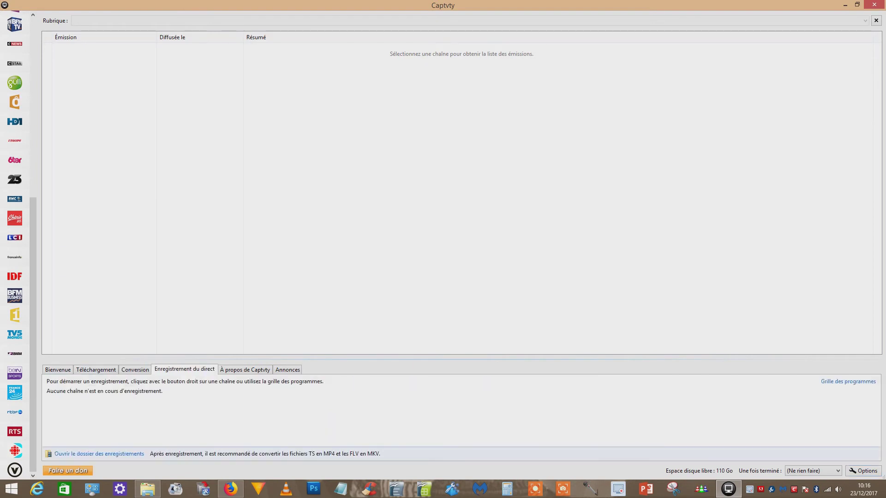
left_click(245, 369)
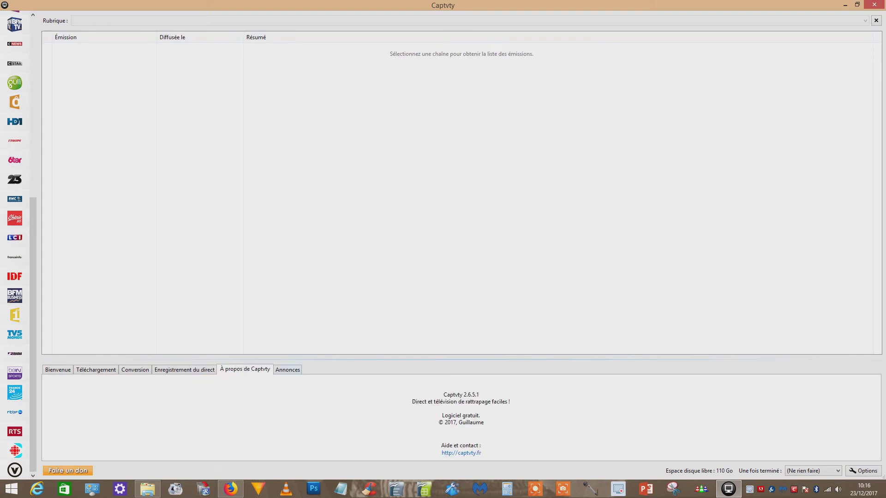
left_click(288, 369)
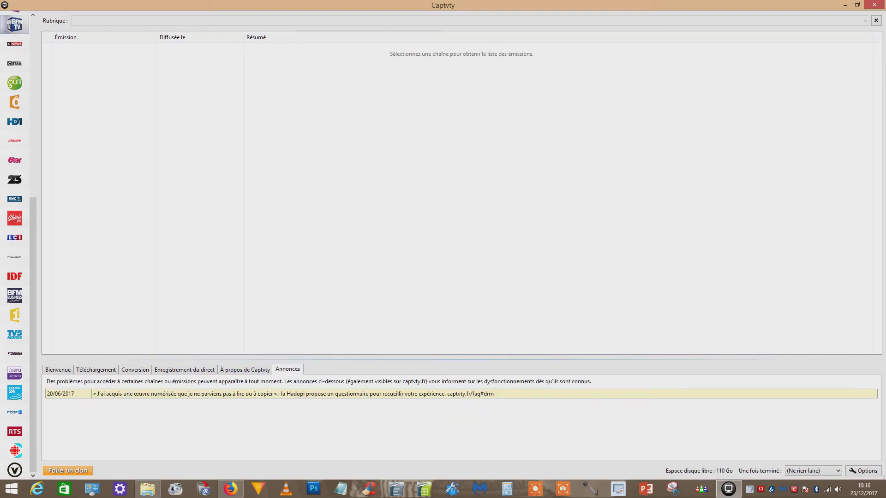
List the France 5 catch-up programmes and widen the Émission column so that the full titles are readable
scroll(14, 24, "up", 5)
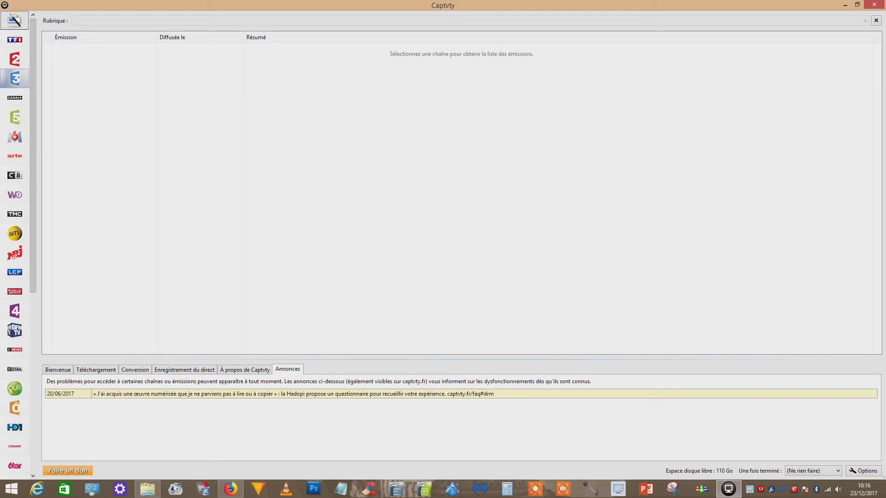
left_click(14, 117)
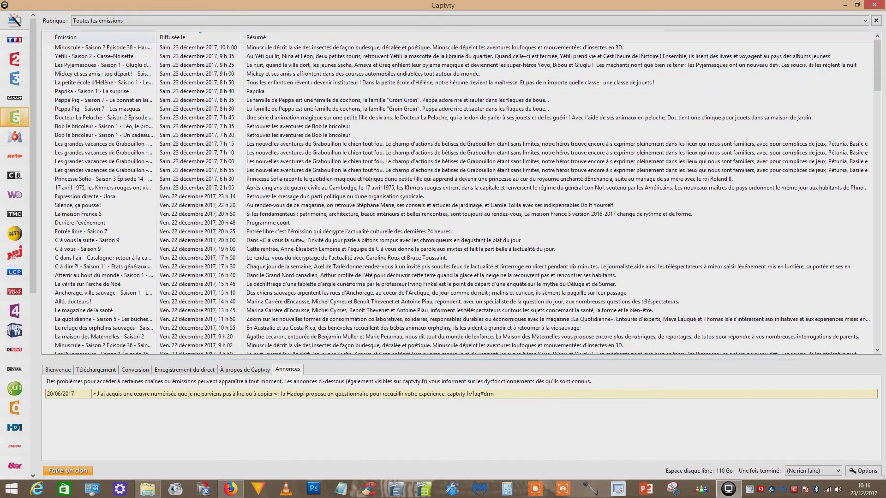
left_click_drag(157, 37, 343, 37)
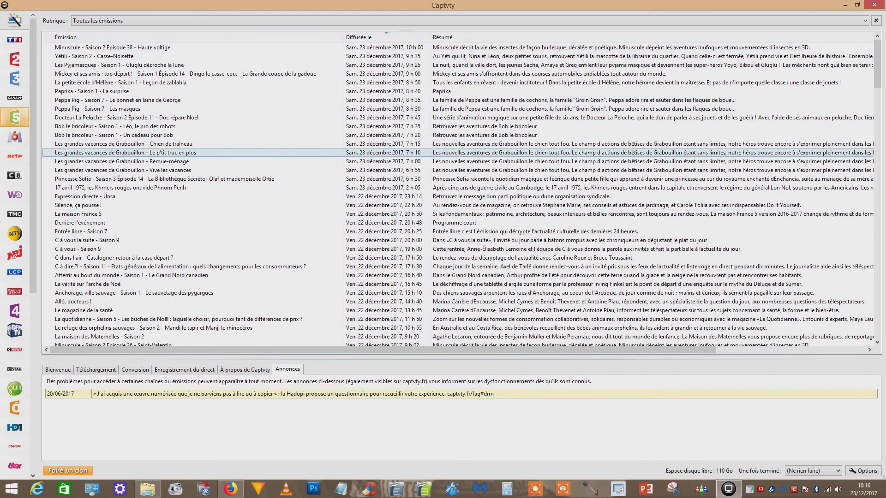
Filter the France 5 programmes by the Documentaire category
key("alt+Down")
key("Down")
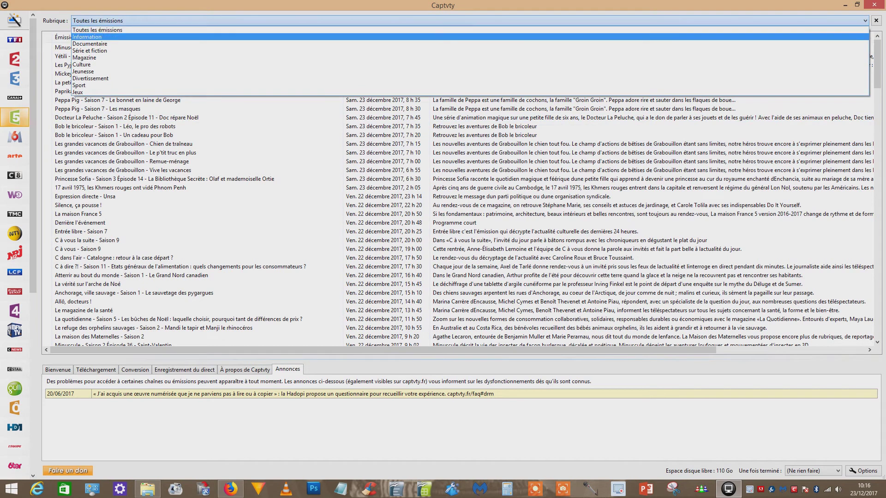
key("Down")
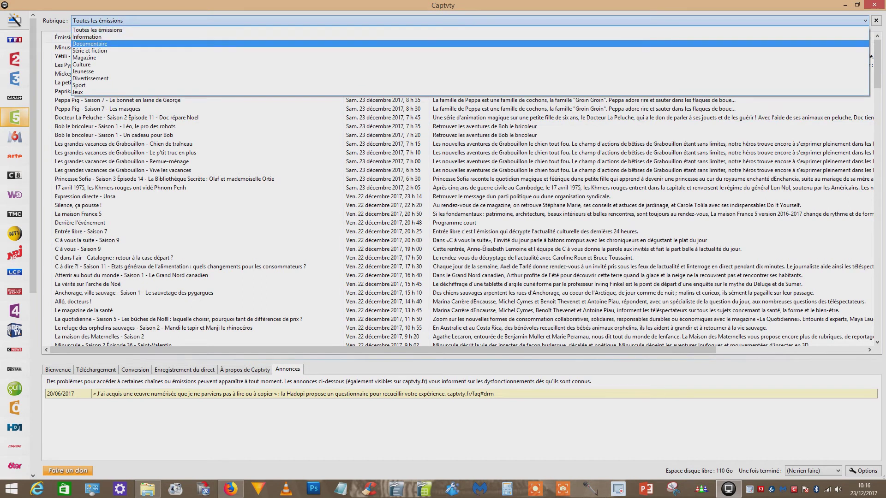
key("Return")
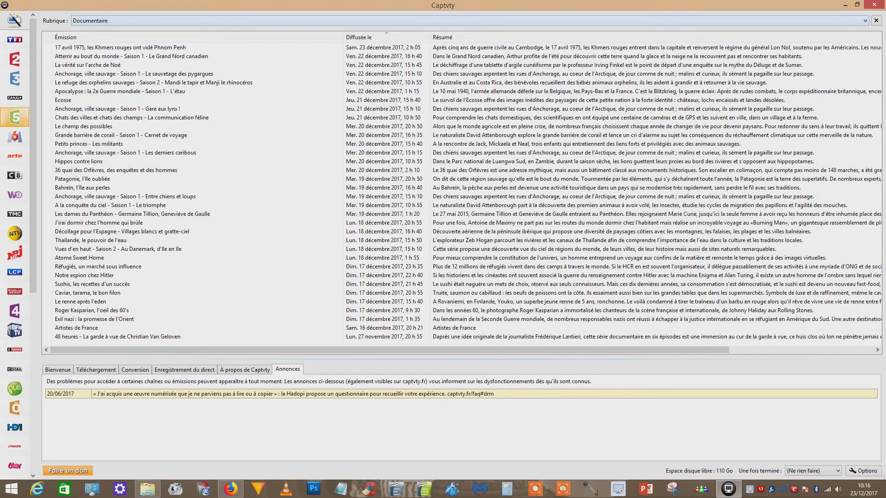
Browse the TF1 and Arte channels and examine the programme categories offered for Arte, keeping Arte+7 selected
left_click(18, 39)
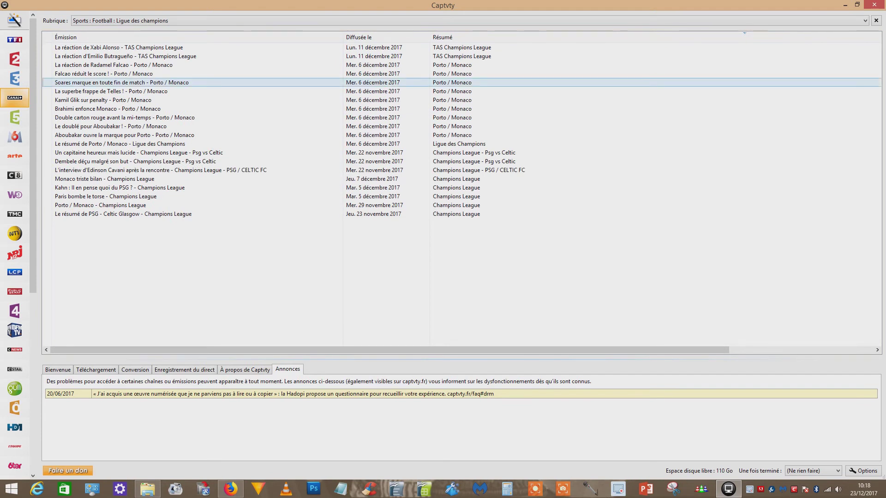
left_click(15, 156)
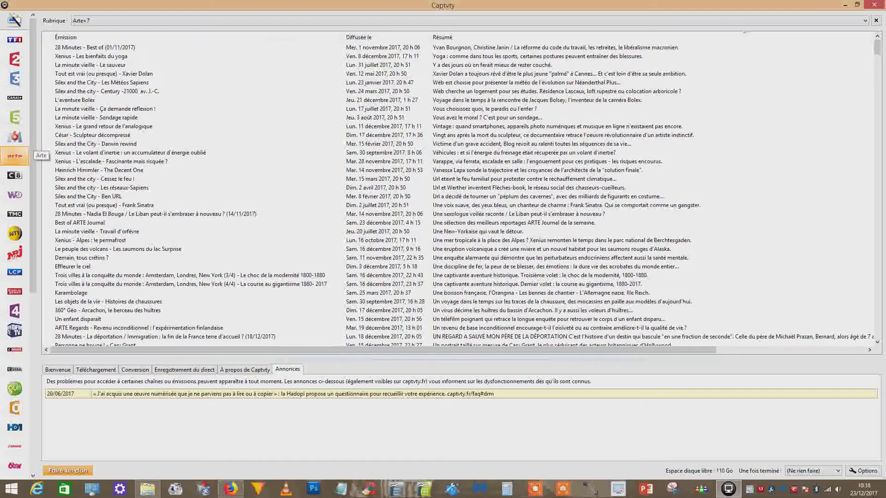
left_click(120, 21)
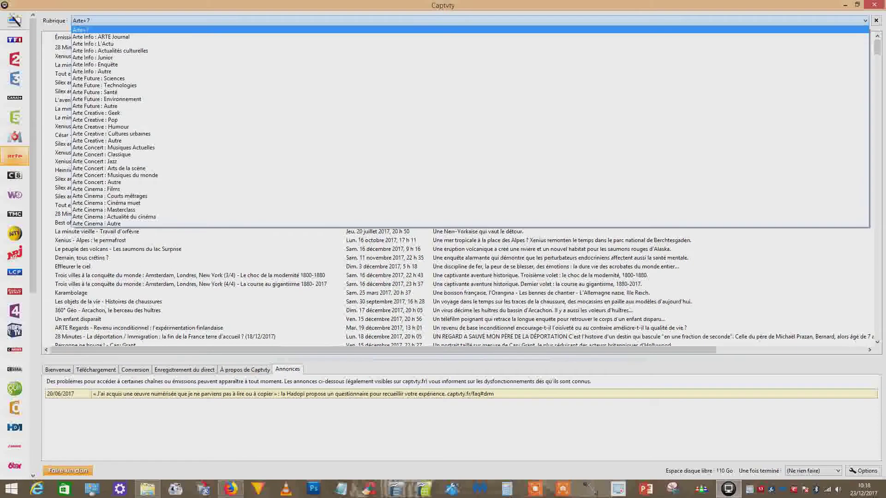
left_click(120, 20)
left_click(120, 21)
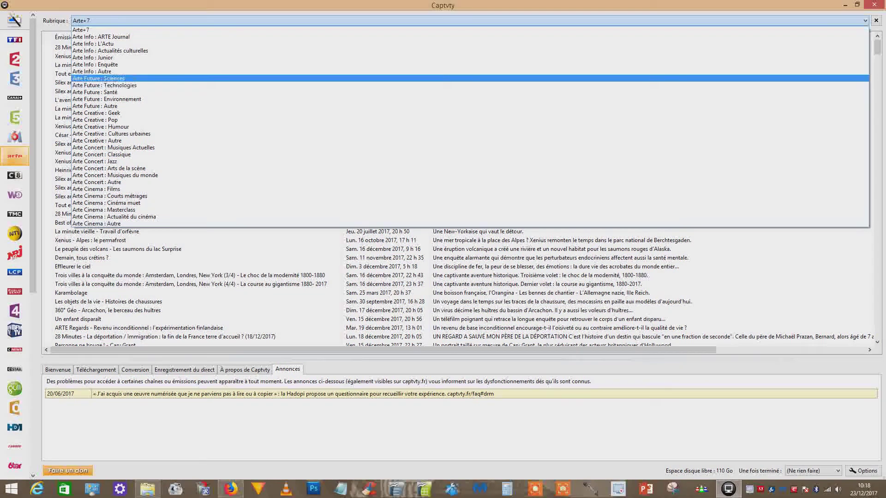
left_click(443, 258)
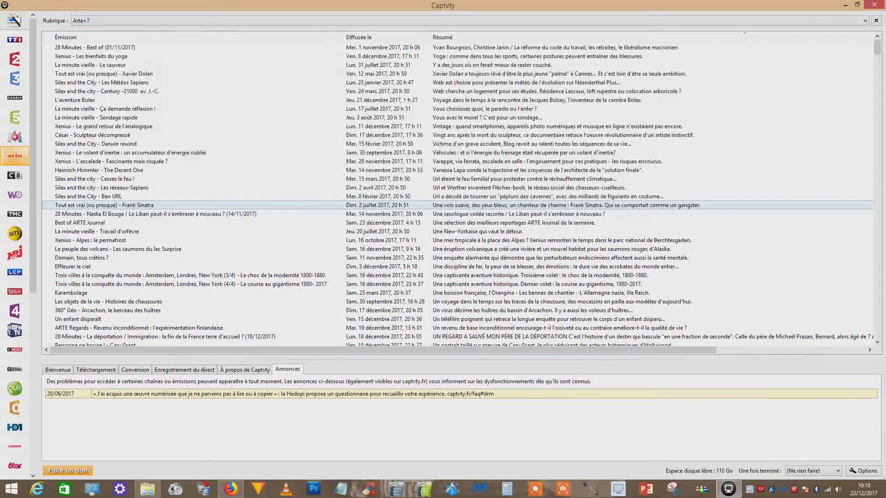
Return to the France 5 channel and show only its Documentaire programmes
left_click(15, 117)
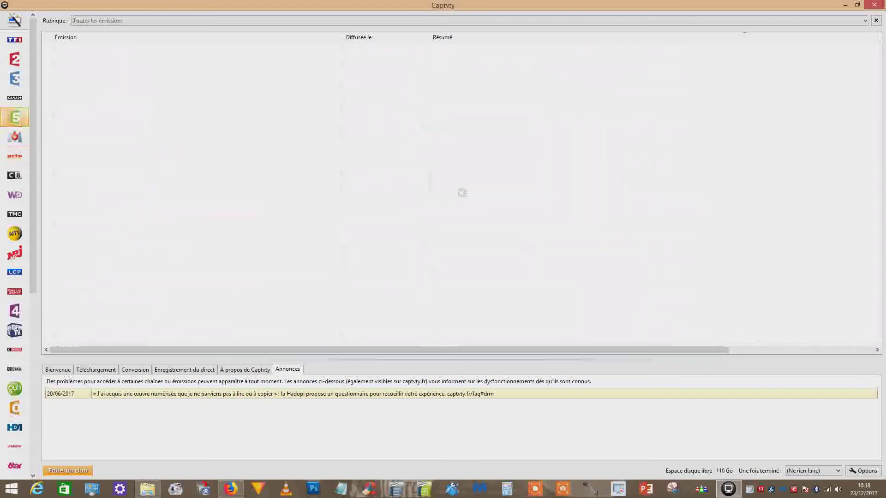
left_click(97, 20)
key("Down")
key("Down")
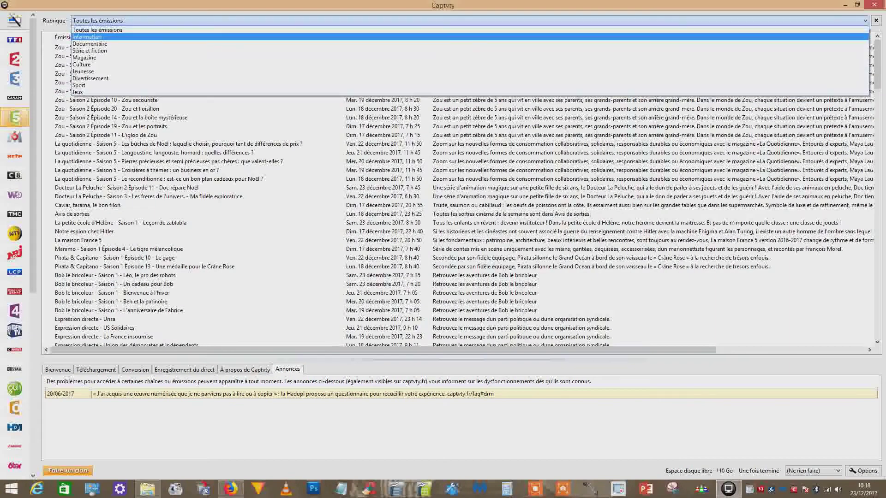
key("Return")
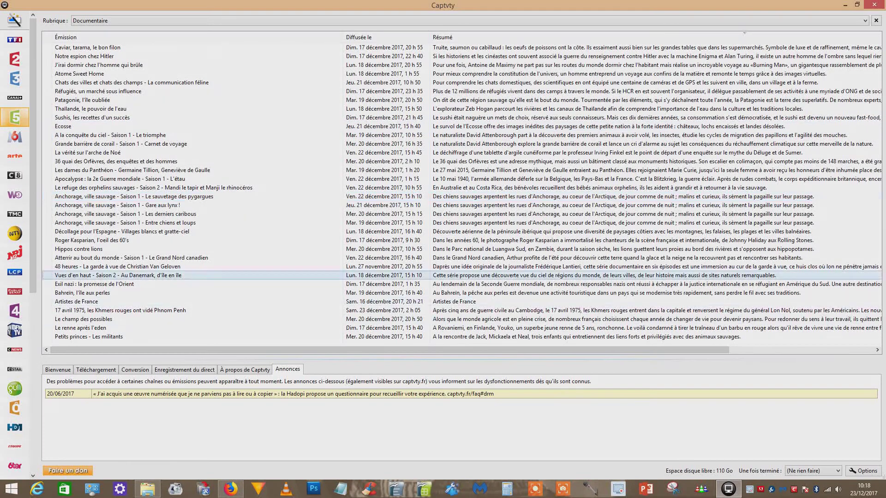
List the Gulli programmes, sort them by broadcast date and select the episode Totally Spies S01E05 - Le nouveau Jerry
left_click(14, 389)
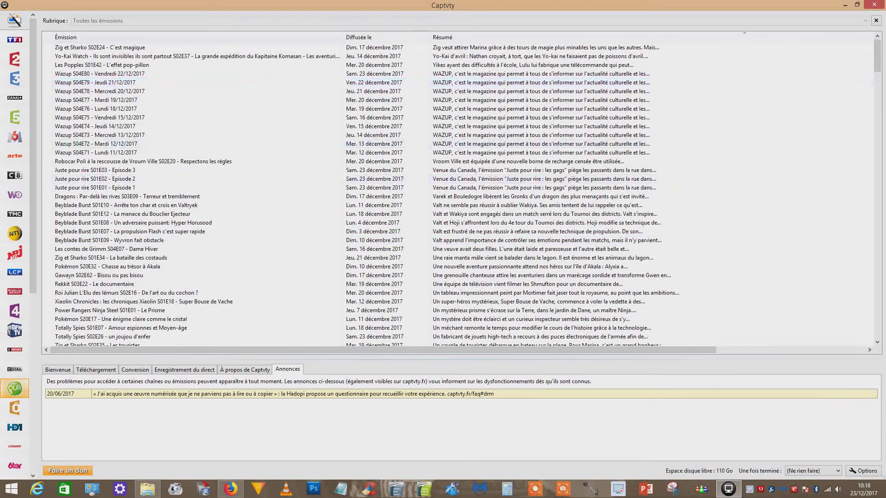
left_click(230, 249)
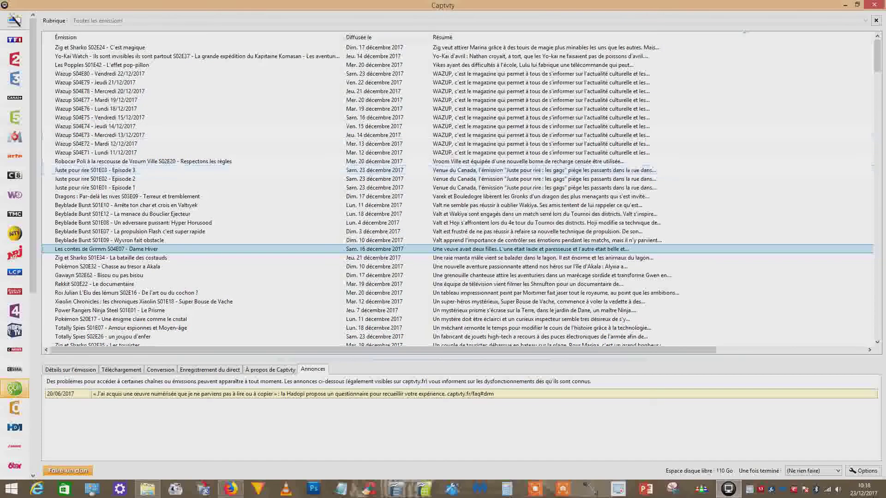
left_click(364, 37)
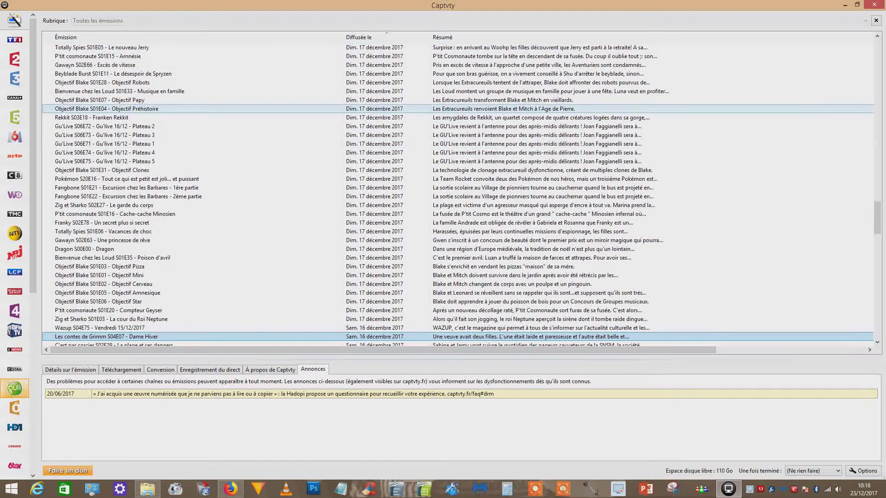
left_click(138, 47)
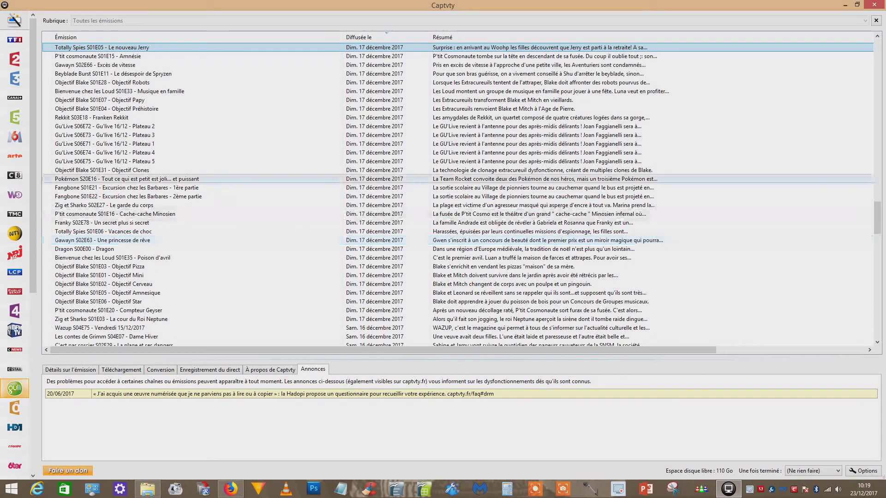
Download the France 5 episode Minuscule - Saison 2 Épisode 38 - Haute voltige and enlarge the area showing the downloads
left_click(14, 156)
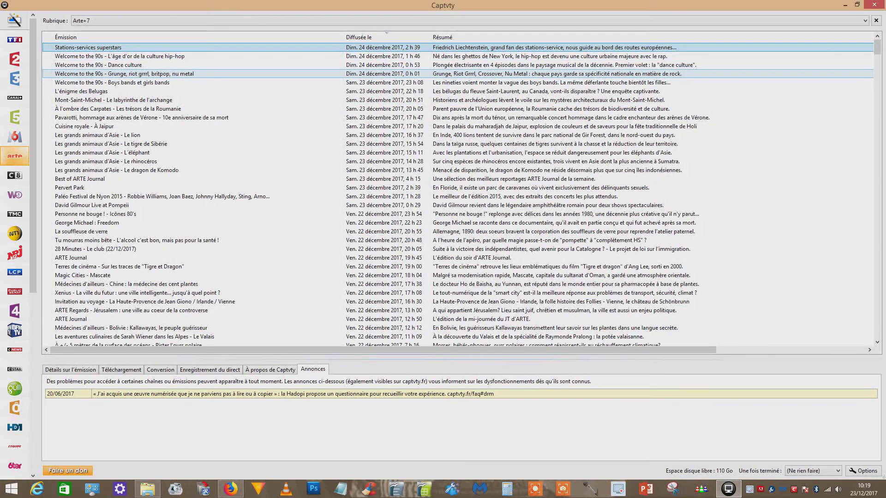
left_click(15, 117)
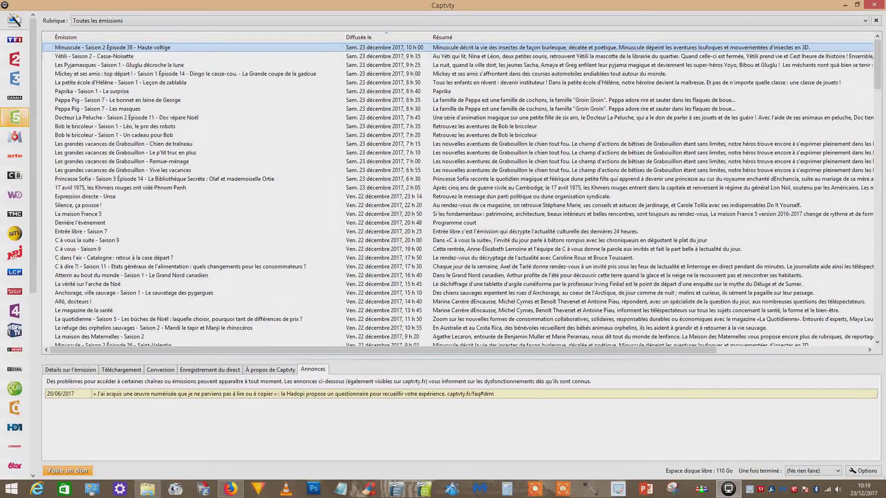
right_click(160, 48)
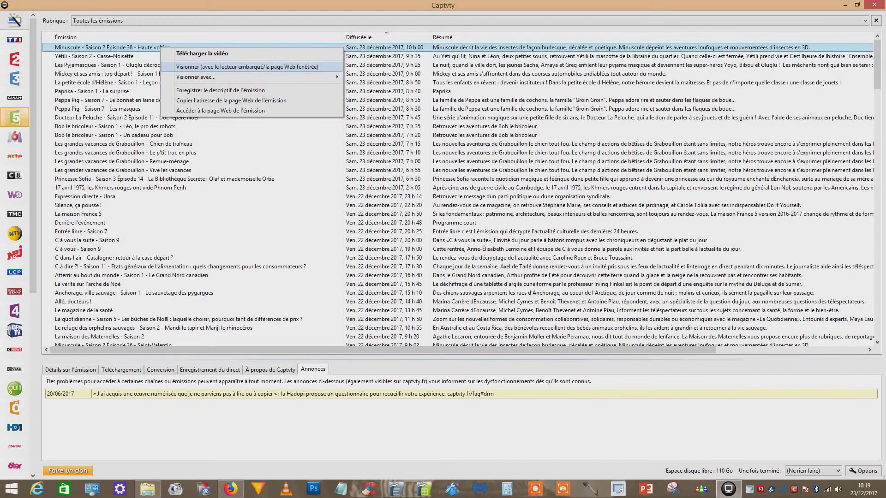
mouse_move(198, 77)
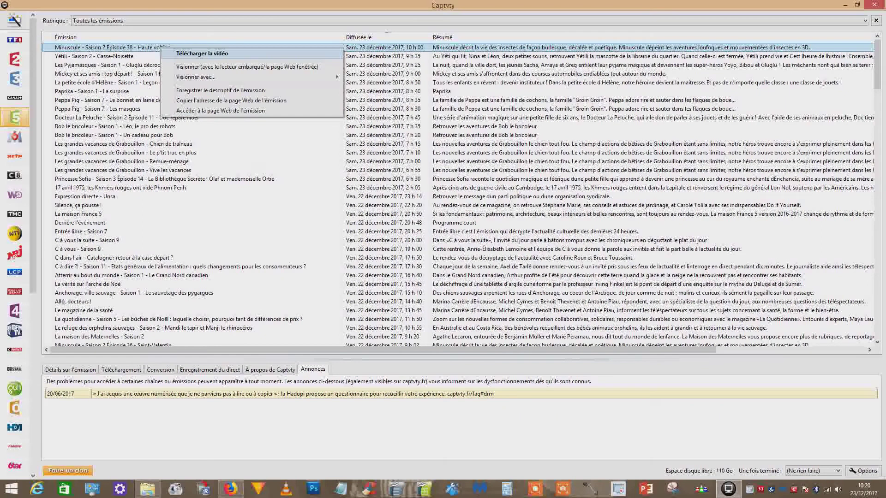
left_click(202, 53)
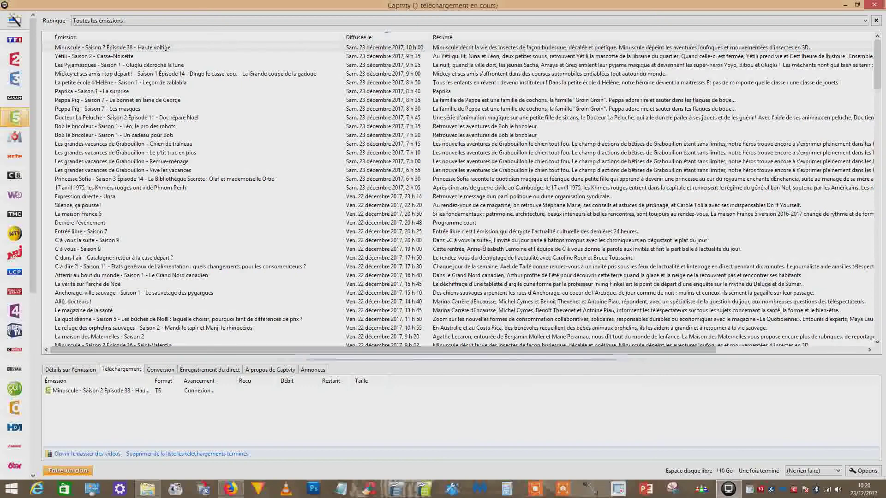
left_click_drag(443, 359, 443, 251)
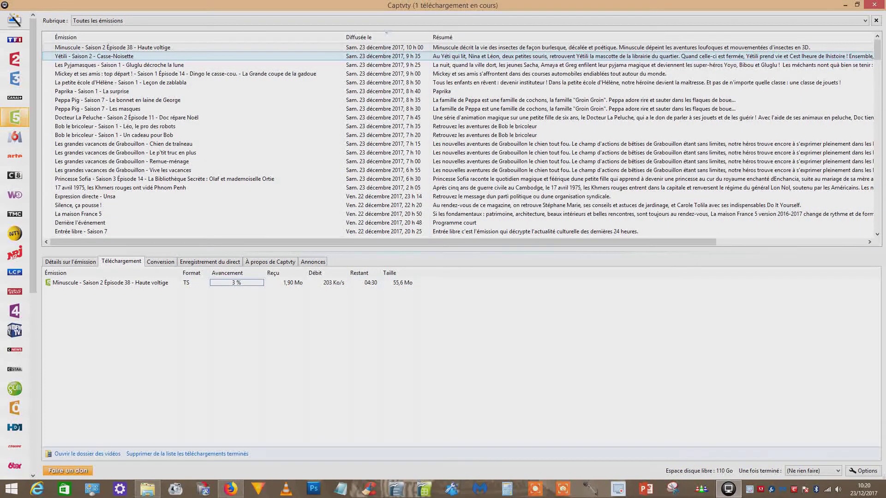
Download L'énigme des Belugas from Arte, choosing the Version française originale in MP4 1280×720 (2200 kbit/s)
right_click(125, 57)
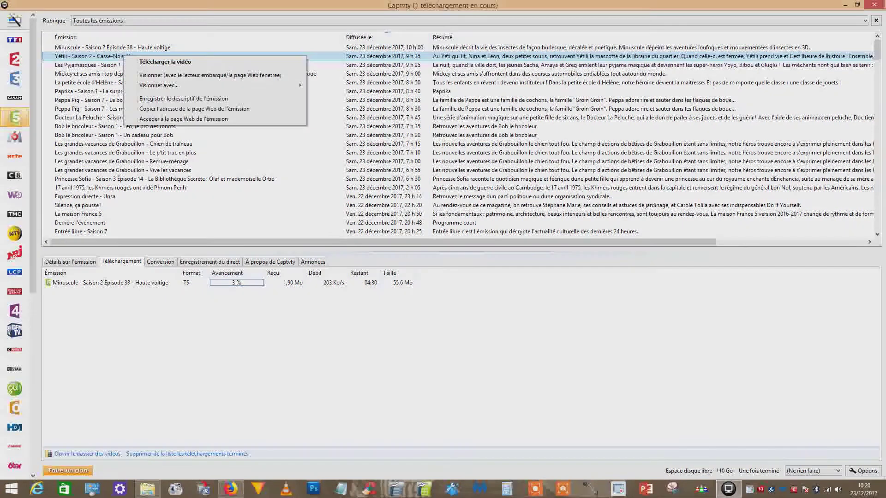
left_click(14, 156)
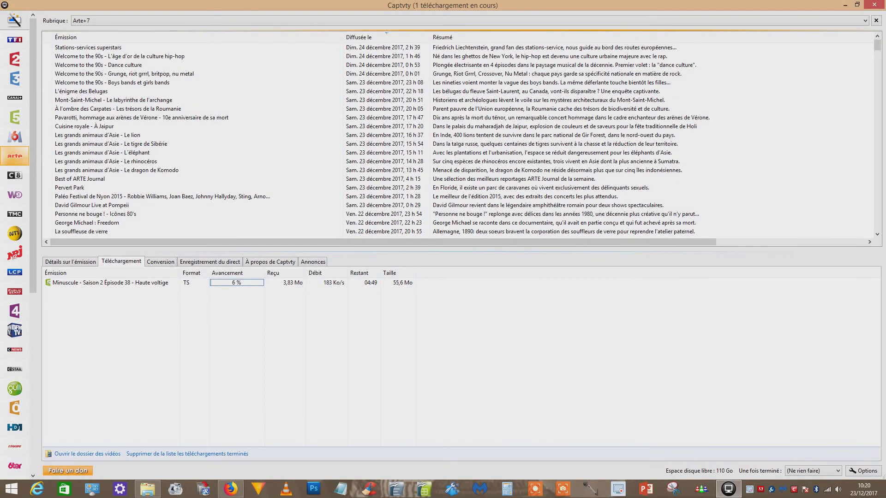
right_click(103, 93)
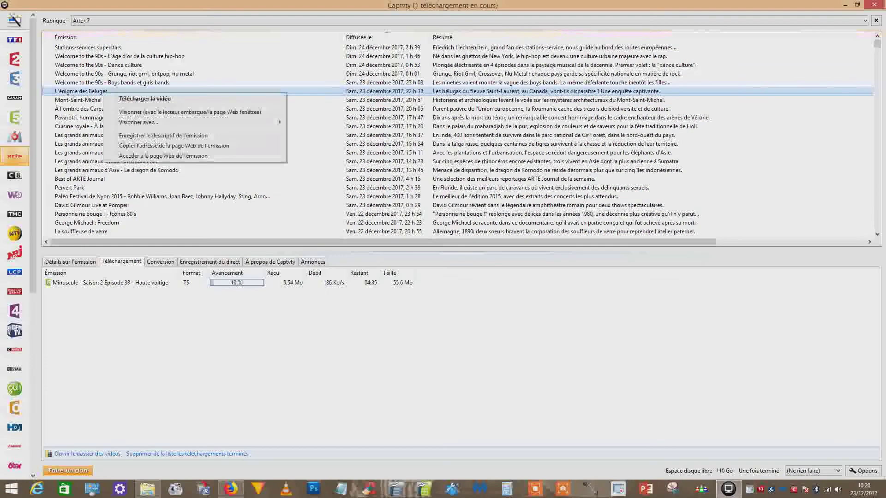
left_click(138, 98)
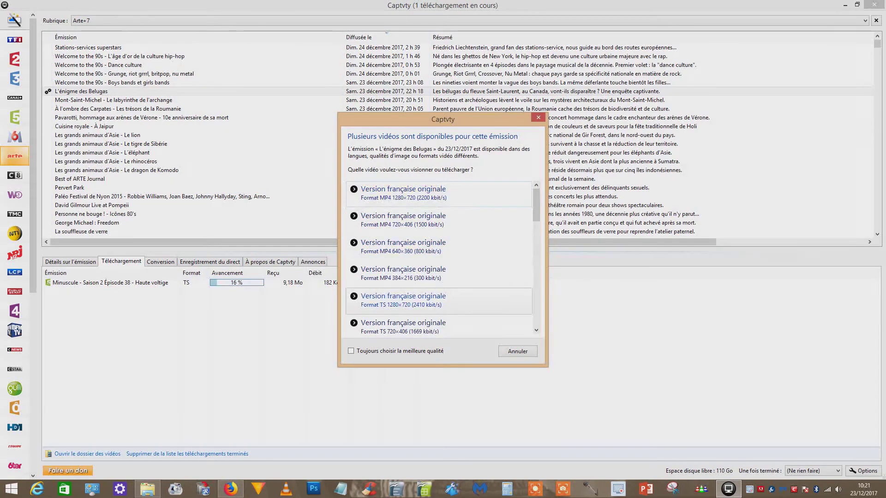
scroll(438, 300, "down", 3)
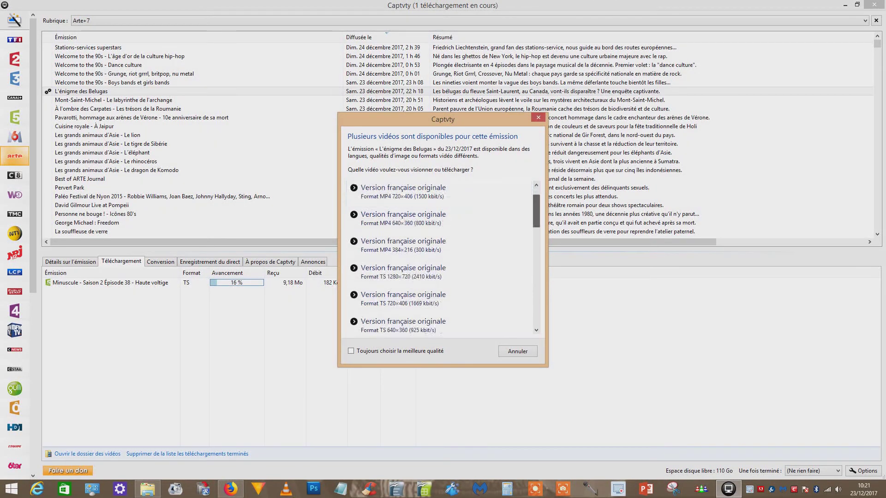
scroll(439, 300, "down", 18)
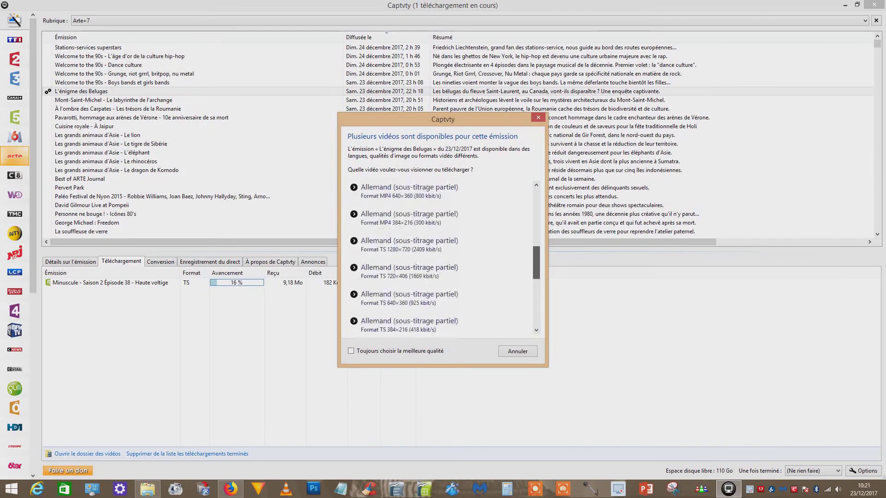
scroll(438, 256, "down", 5)
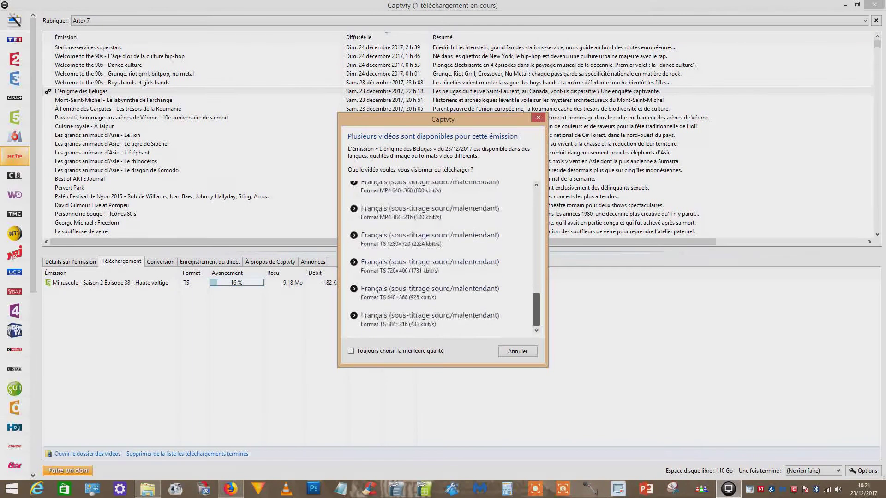
scroll(438, 194, "up", 20)
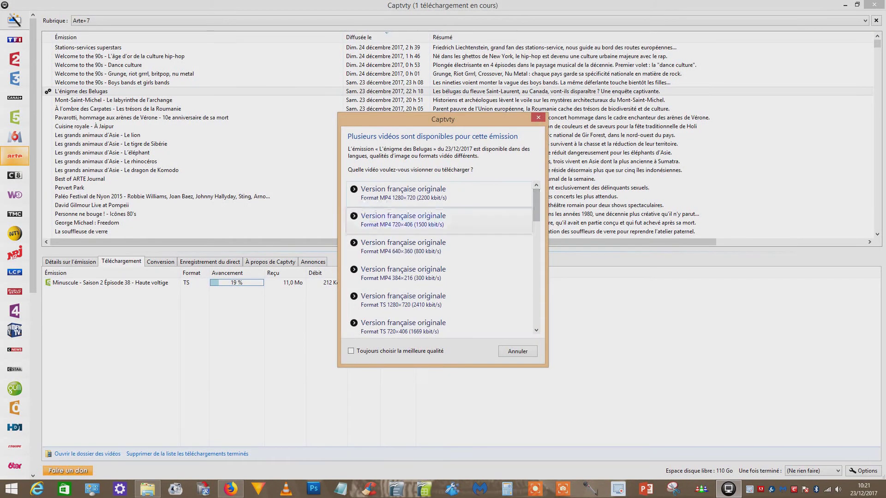
left_click(403, 193)
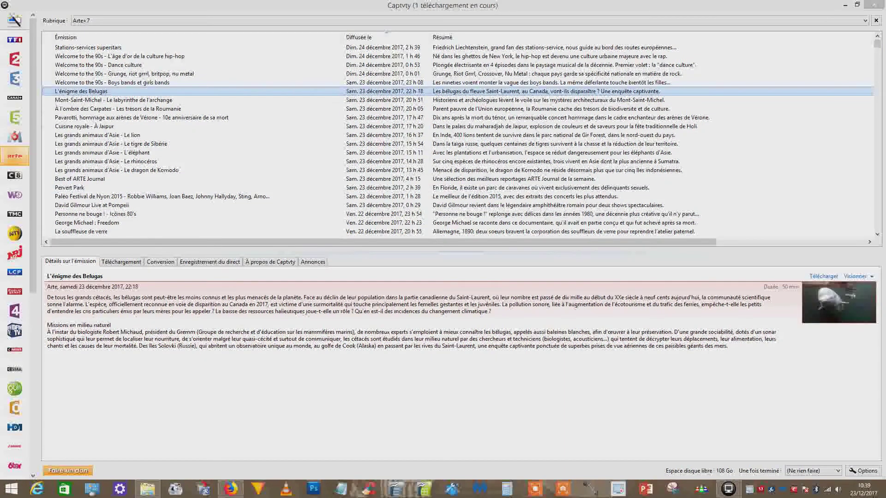
right_click(103, 93)
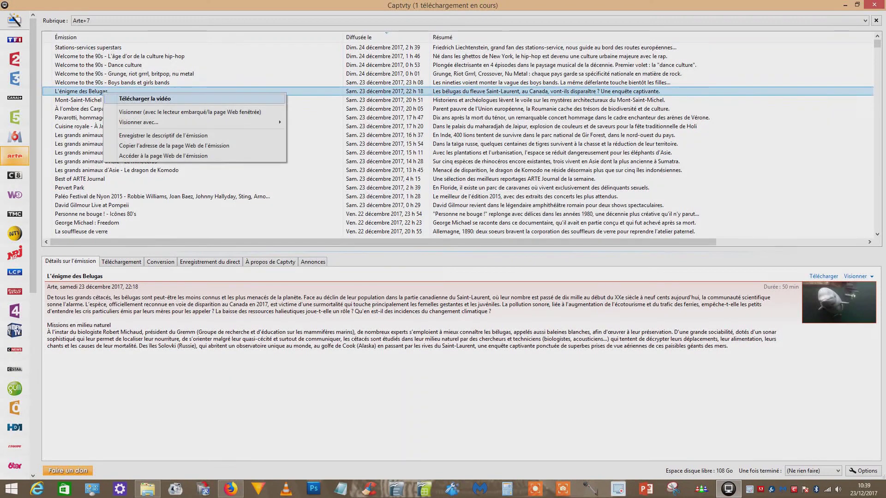
left_click(145, 98)
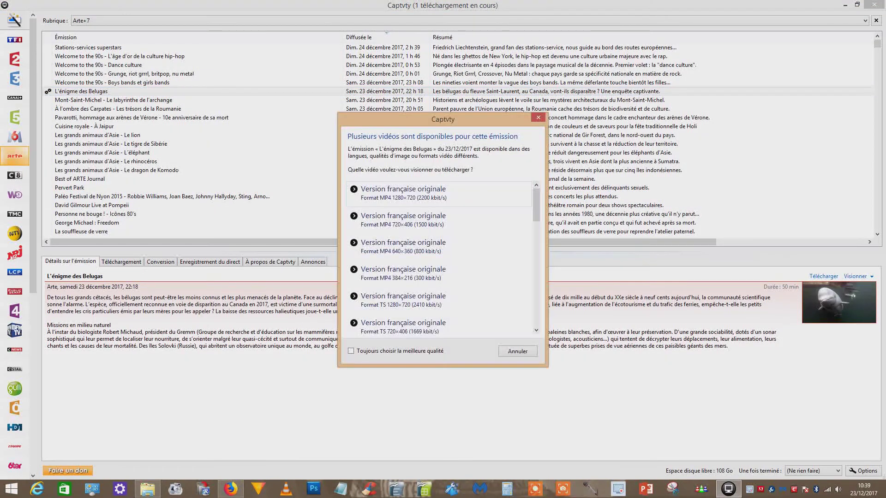
left_click(538, 117)
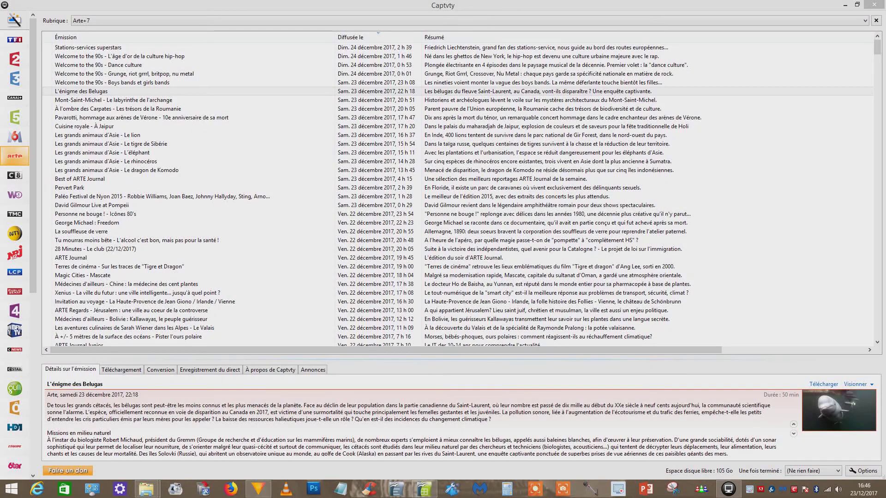
Play Arte's L'énigme des Belugas in the embedded player and enlarge the player window
left_click(113, 100)
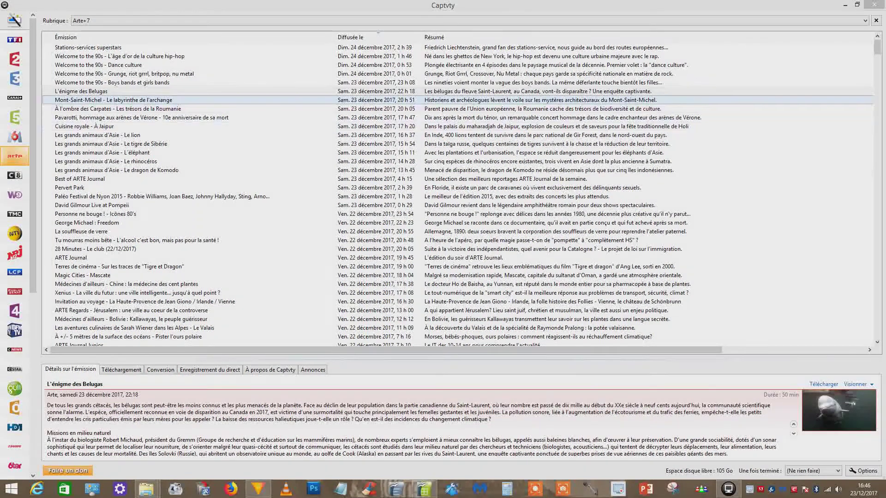
left_click(113, 91)
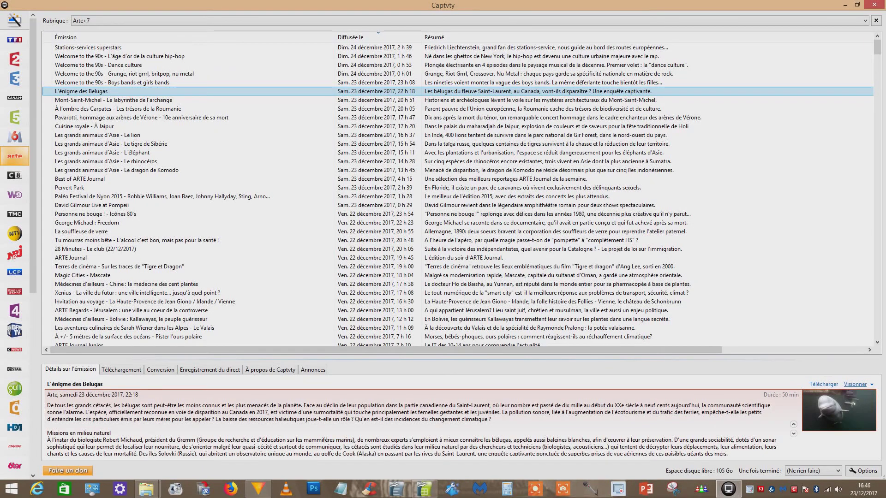
left_click(870, 384)
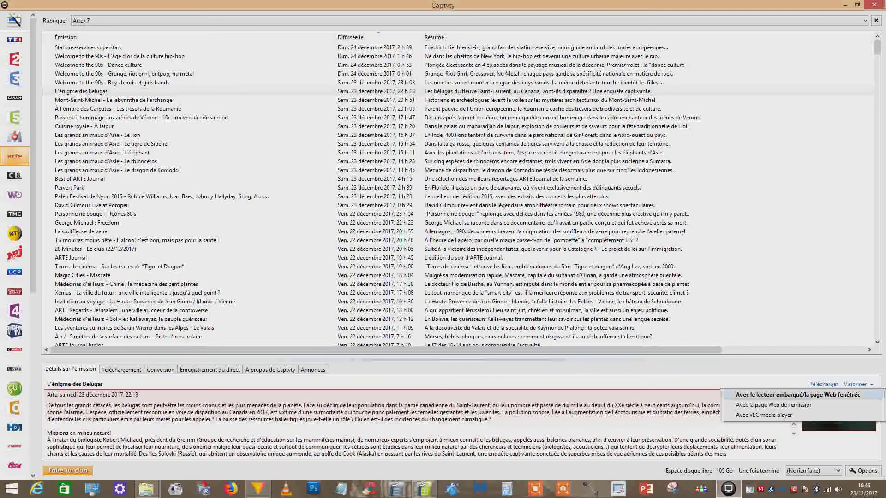
left_click(798, 395)
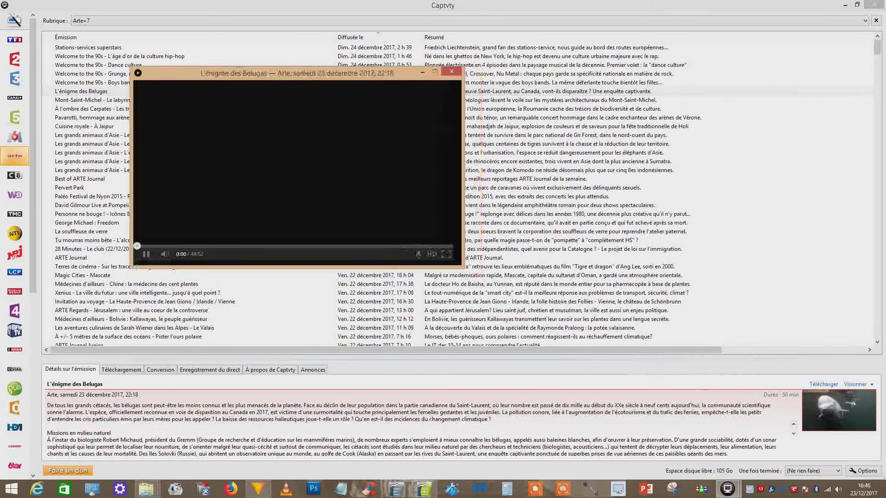
mouse_move(711, 406)
left_mouse_down()
mouse_move(608, 349)
mouse_move(701, 402)
left_mouse_up()
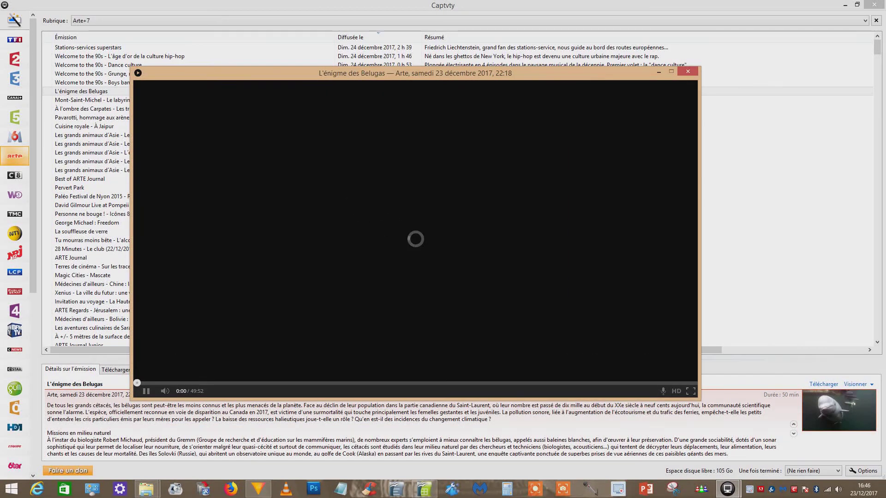
Watch the programme full screen at 720p 2354kbps quality, and close the player after leaving full screen
left_click(690, 392)
left_click(864, 492)
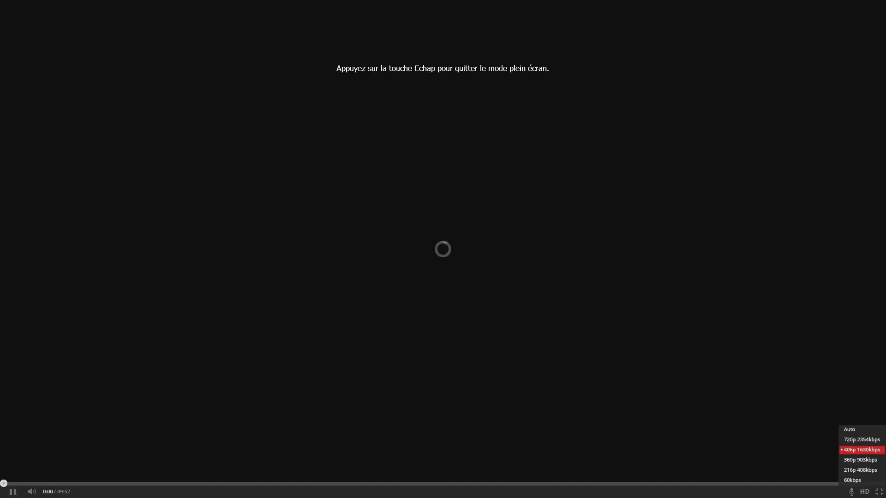
left_click(864, 492)
left_click(864, 491)
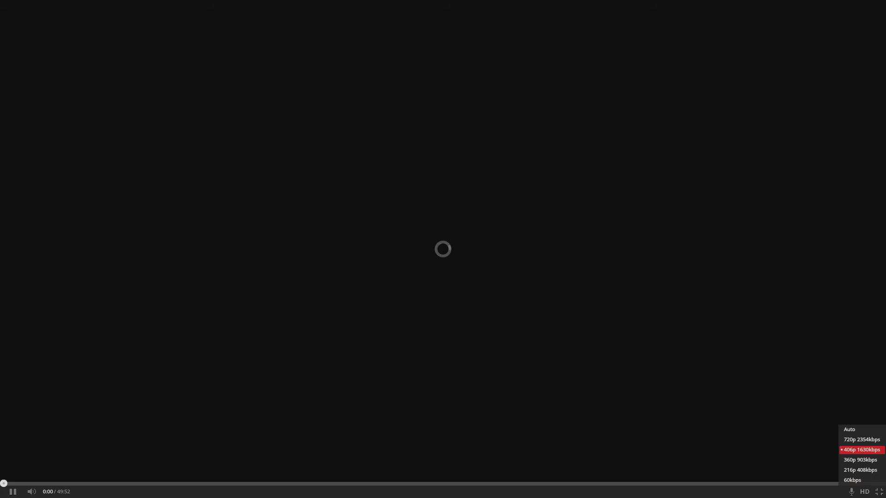
left_click(862, 440)
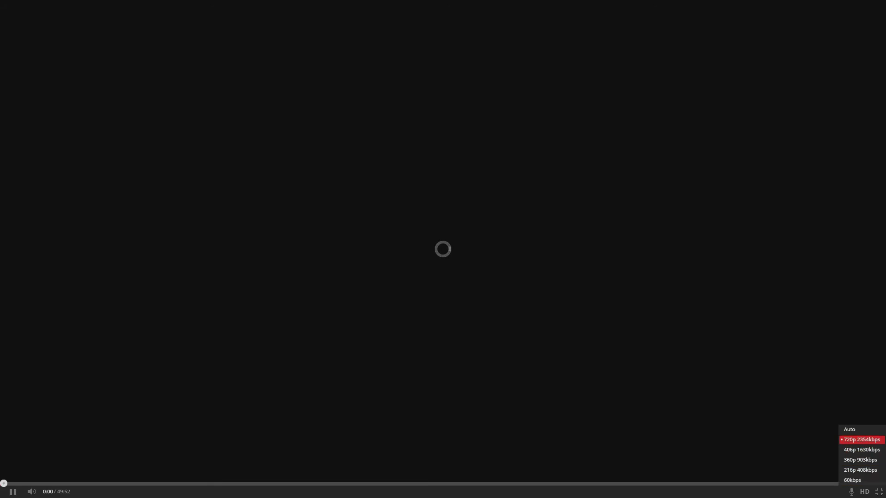
key("Escape")
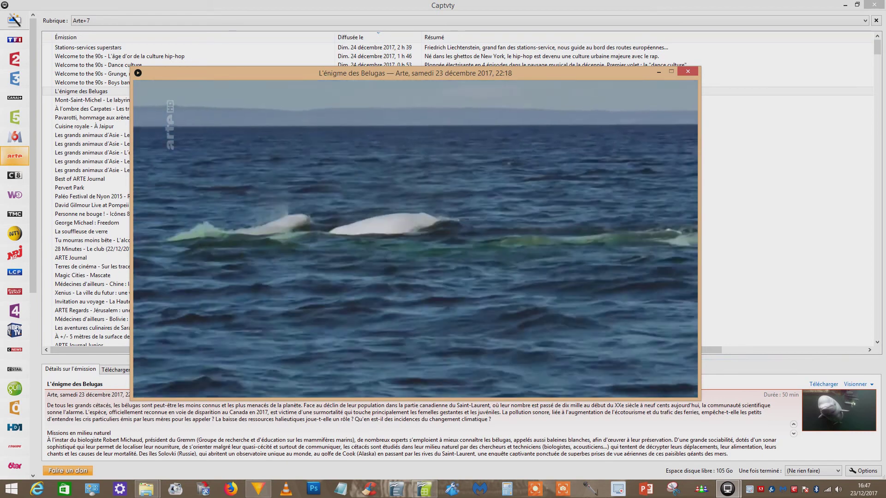
key("alt+F4")
Play L'énigme des Belugas with VLC media player in the Version française originale, MP4 1280×720 (2200 kbit/s)
left_click(856, 385)
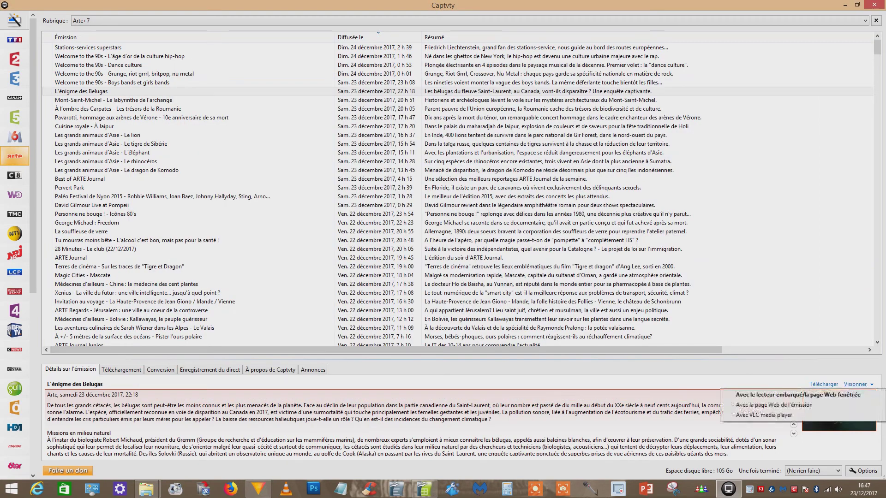
left_click(764, 415)
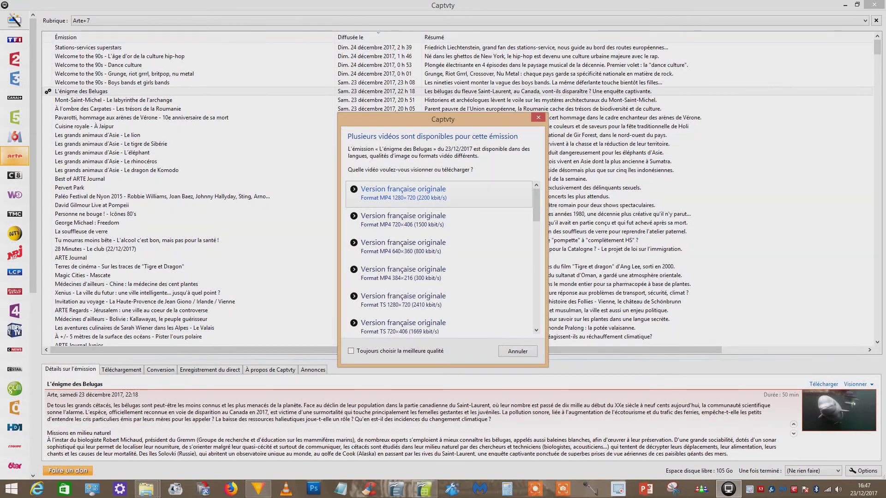
key("Return")
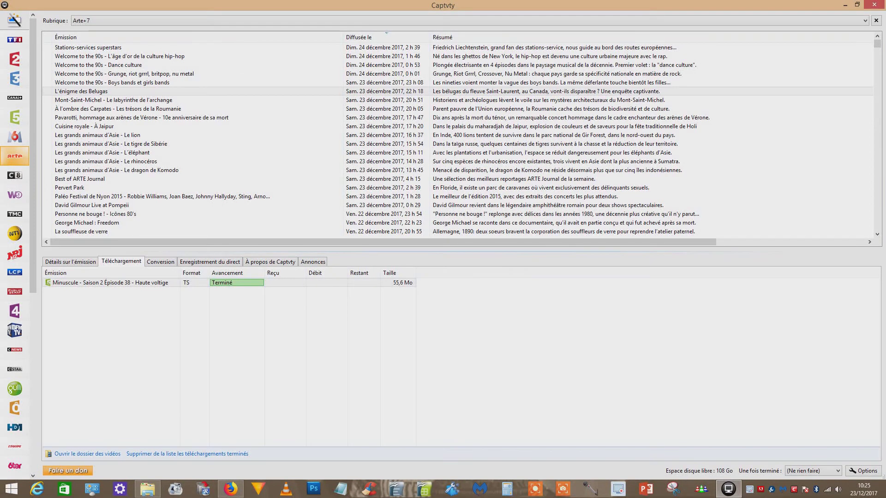
Convert the downloaded Minuscule - Saison 2 Épisode 38 video to MPEG-4 and open the captv Vidéos folder in File Explorer
left_click(111, 282)
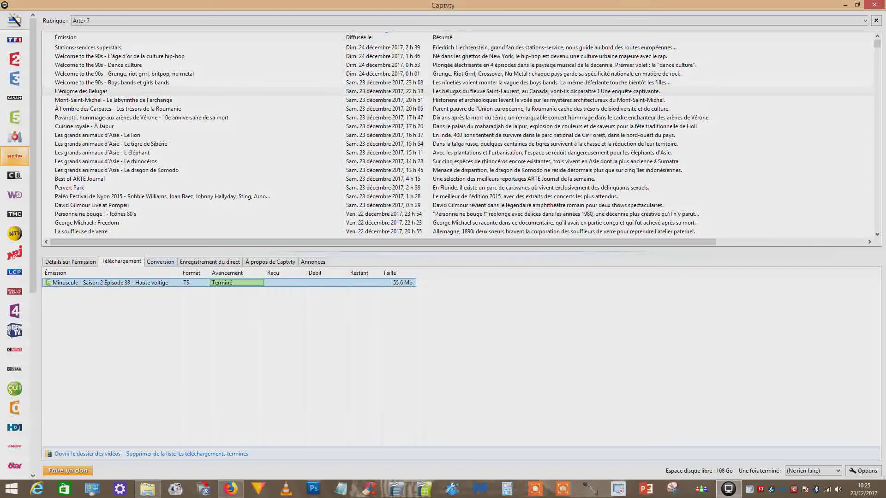
left_click(161, 262)
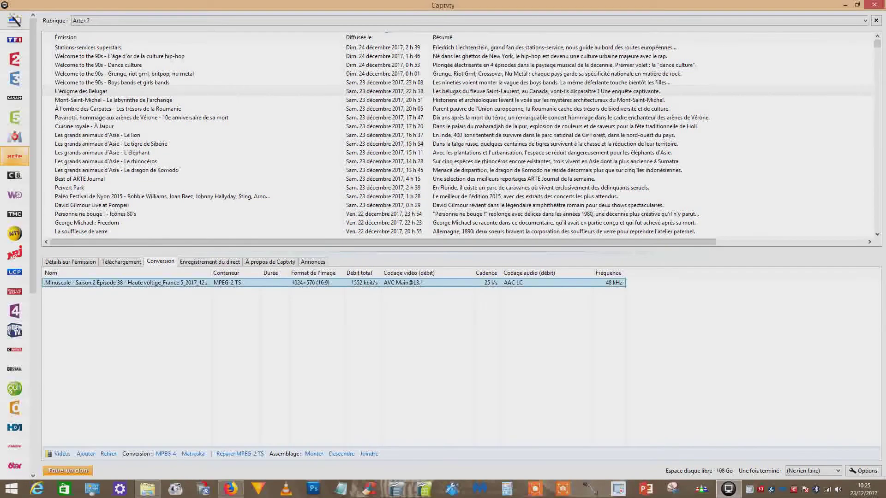
left_click(165, 454)
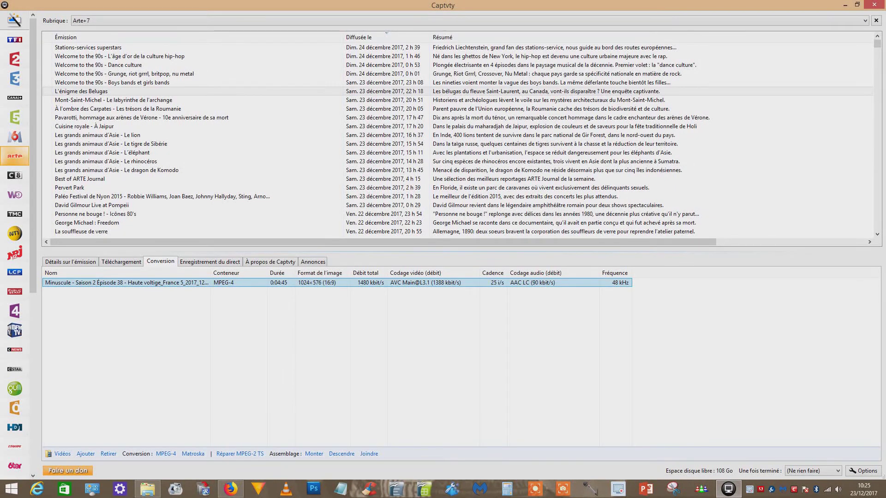
left_click(148, 489)
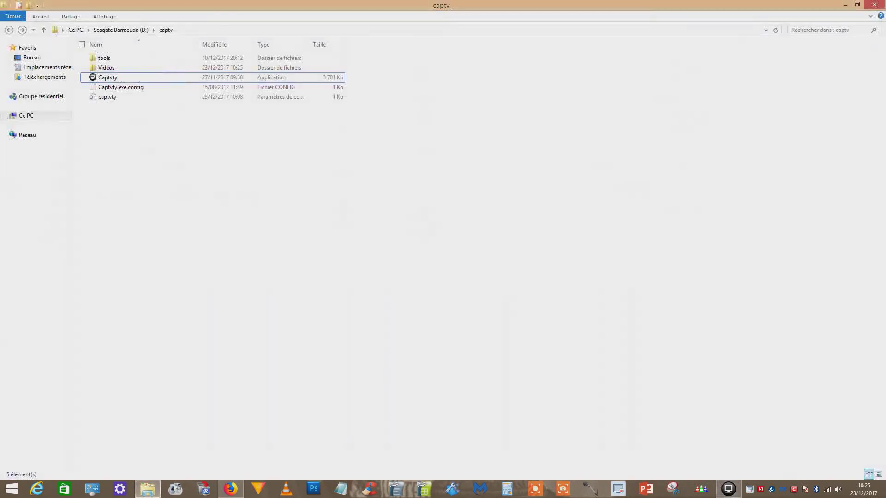
left_click(106, 67)
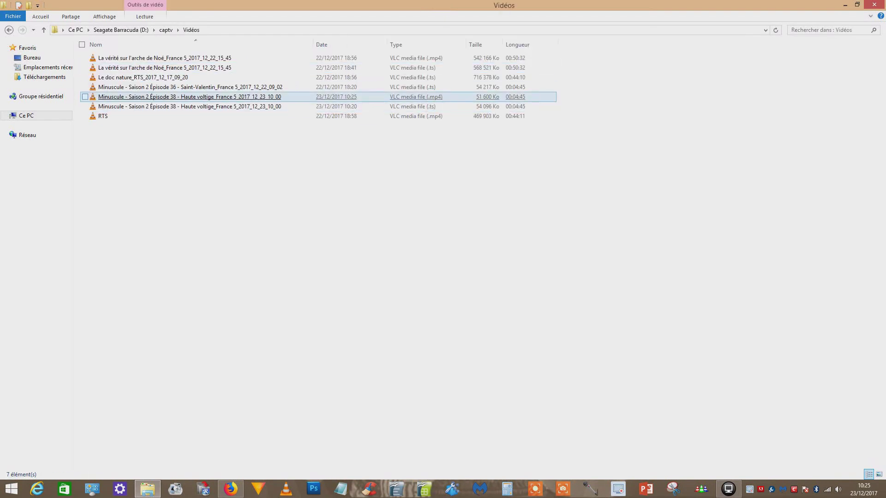
Select the TS and MP4 files of Minuscule - Saison 2 Épisode 38 in the Vidéos folder to compare them
left_click(87, 98)
left_click(88, 106)
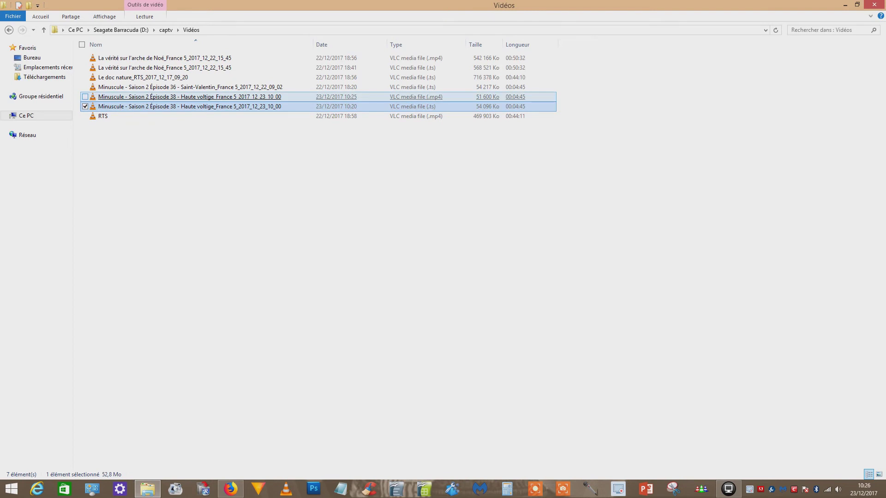
left_click(260, 97, "ctrl")
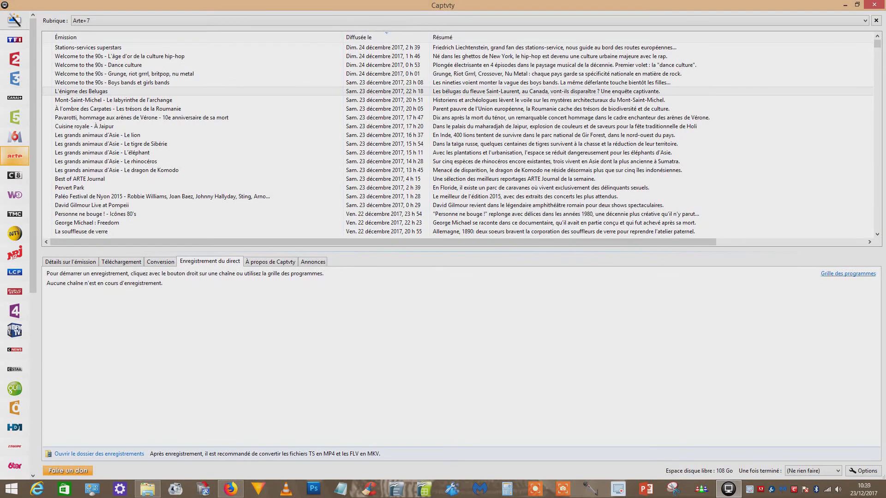
Open Captvty's Grille des programmes from the live recording section and maximize its window
left_click(848, 273)
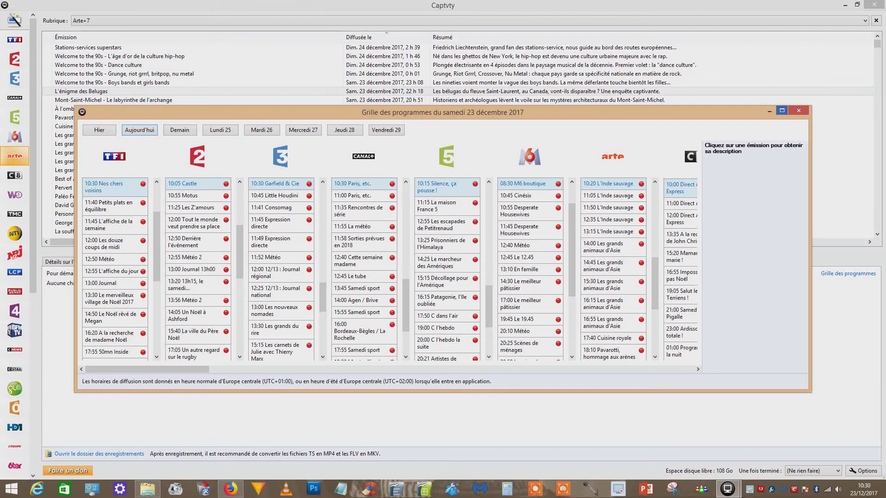
left_click(782, 110)
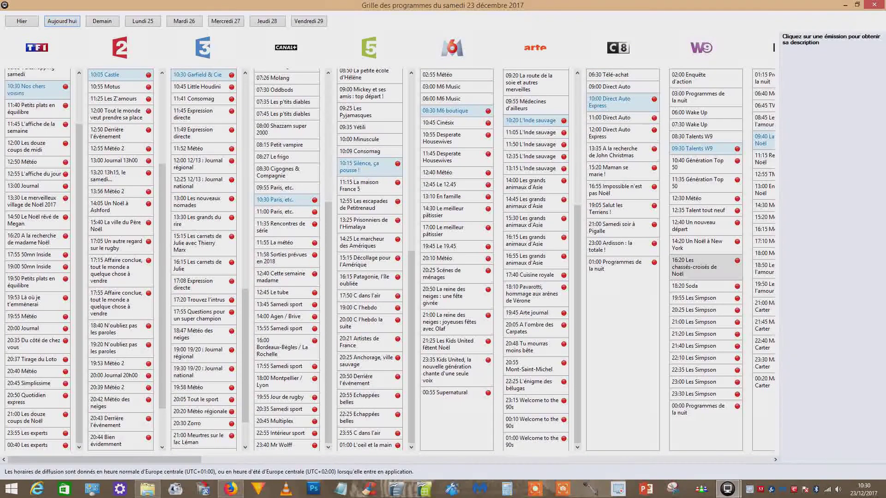
left_click_drag(104, 459, 674, 460)
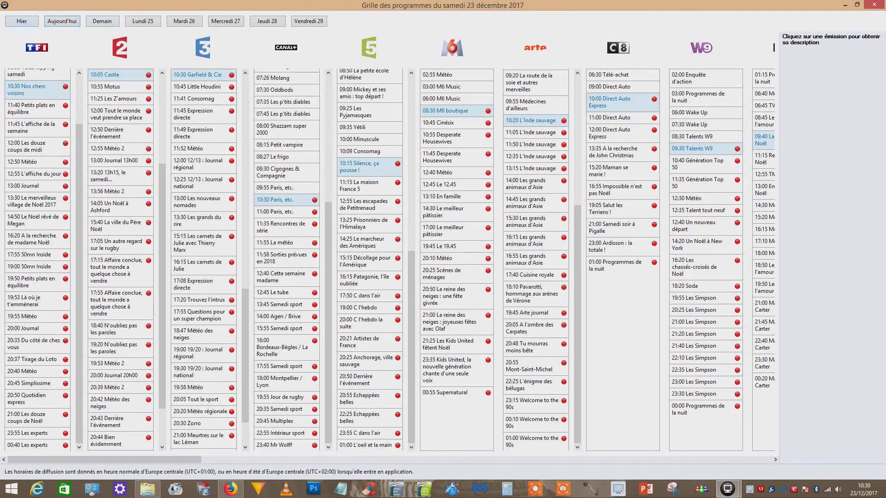
Look at the programme grids for yesterday and Vendredi 29, and return to today's grid
left_click(14, 20)
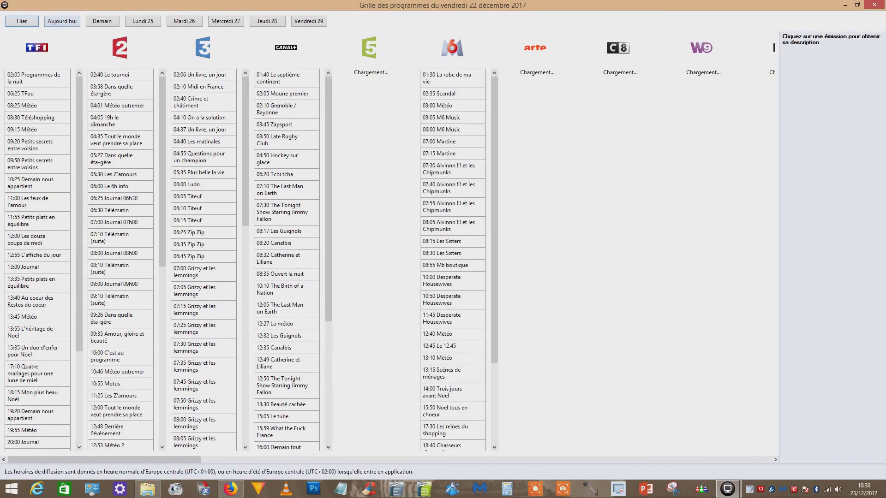
left_click(62, 21)
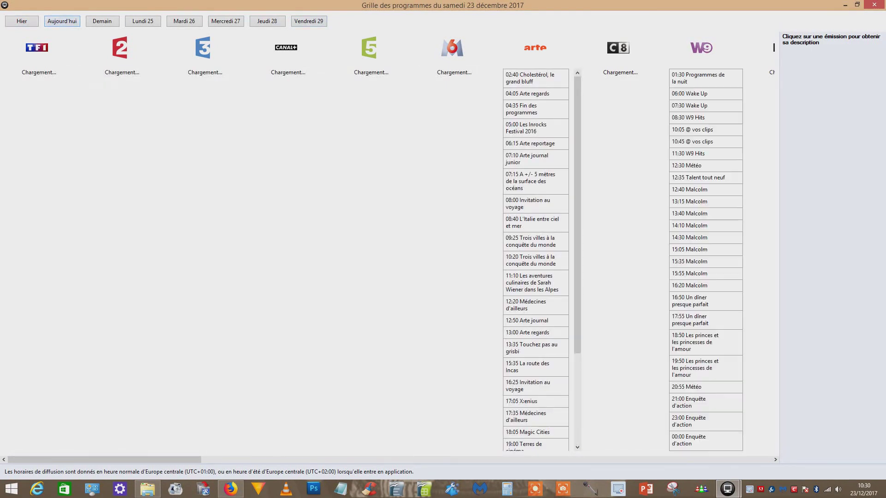
left_click(309, 20)
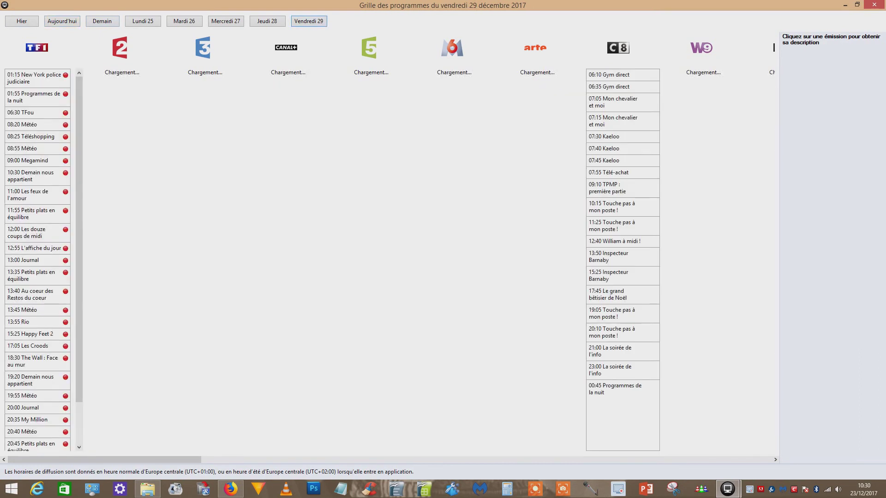
left_click(61, 20)
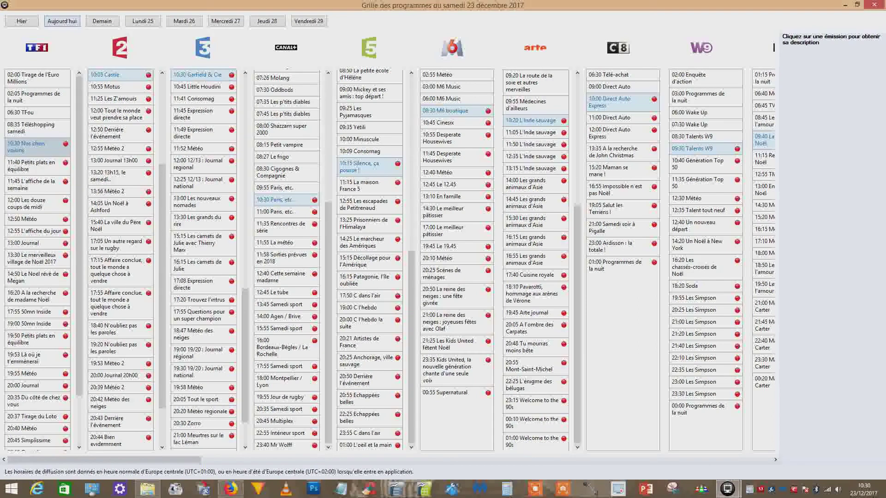
Start recording TF1's 10:30 programme Nos chers voisins immediately, until 11:40, without start or end margins
left_click(27, 147)
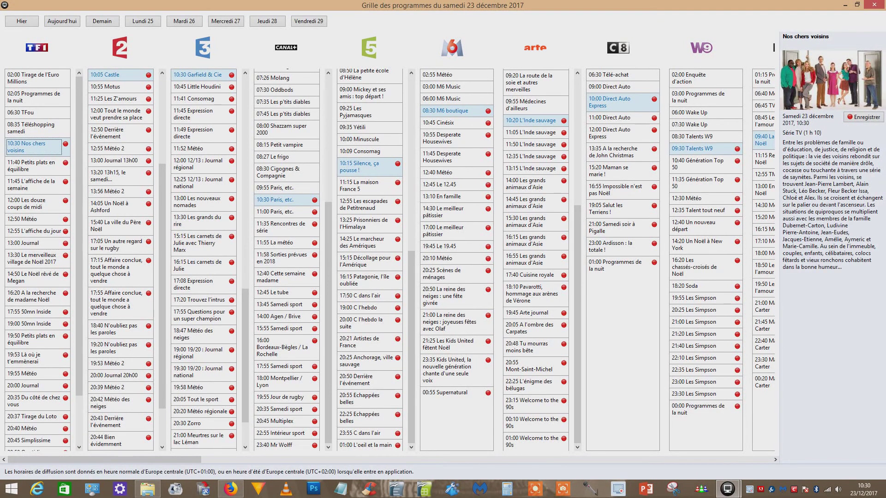
left_click(863, 117)
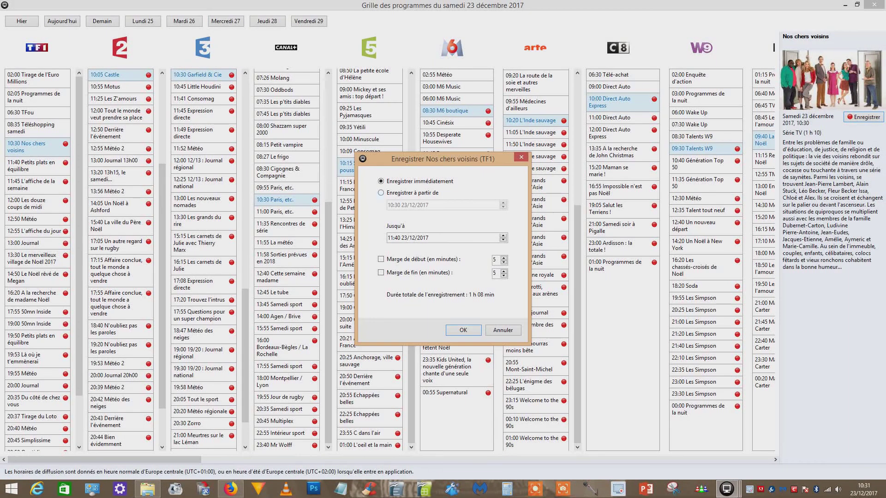
left_click(381, 193)
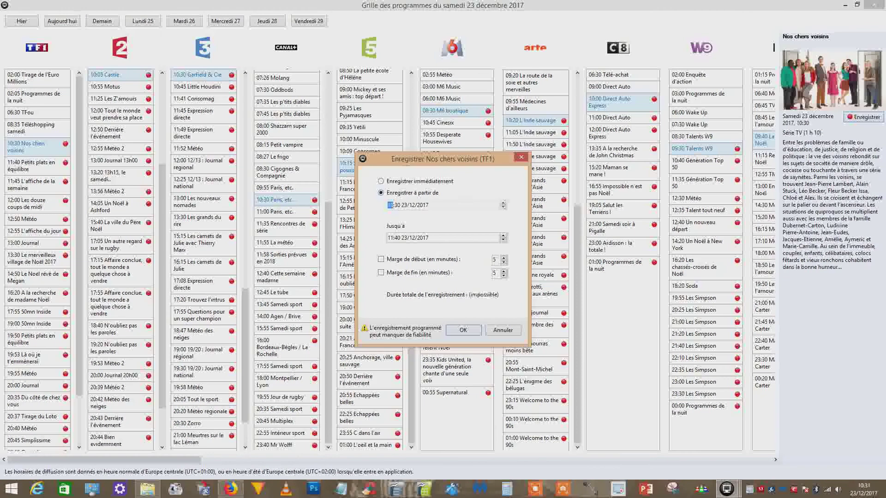
left_click(381, 259)
left_click(381, 260)
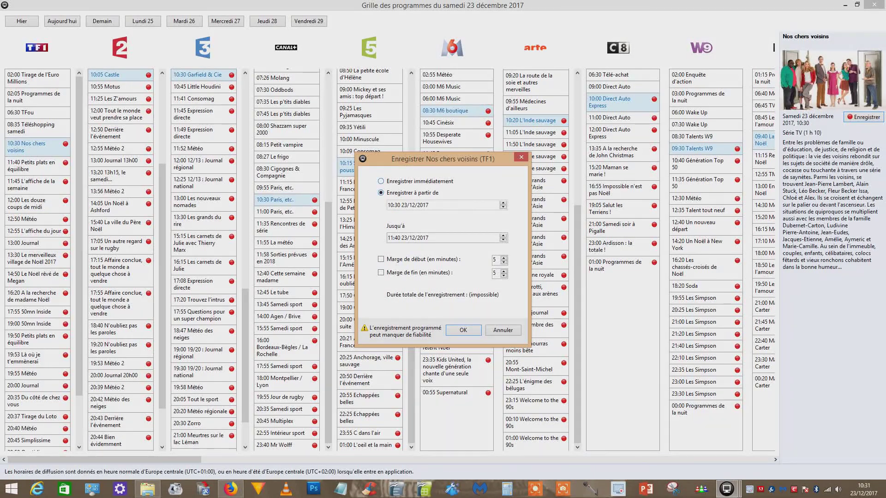
left_click(380, 180)
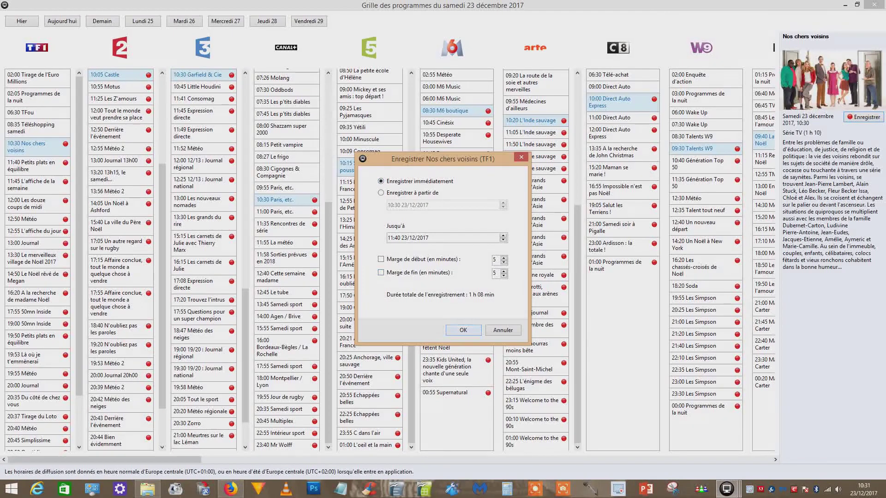
key("Return")
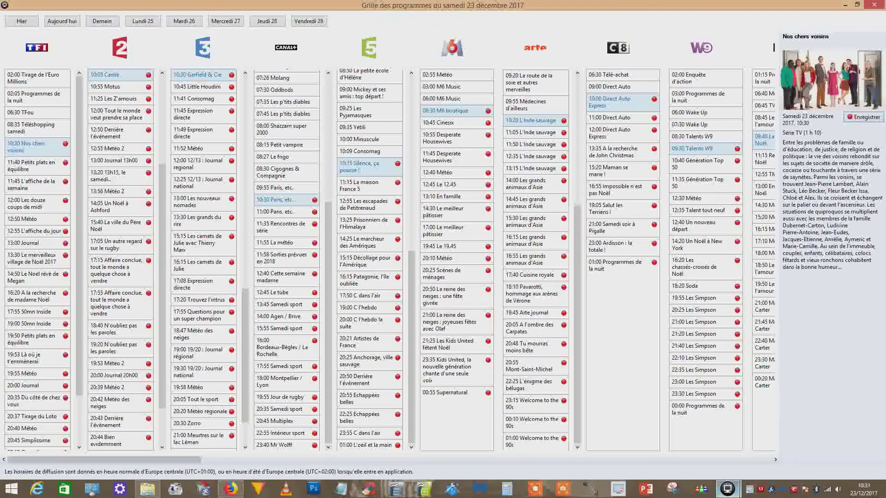
Switch back to the main Captvty window and check the ongoing live recording of Nos chers voisins
mouse_move(728, 489)
left_click(674, 433)
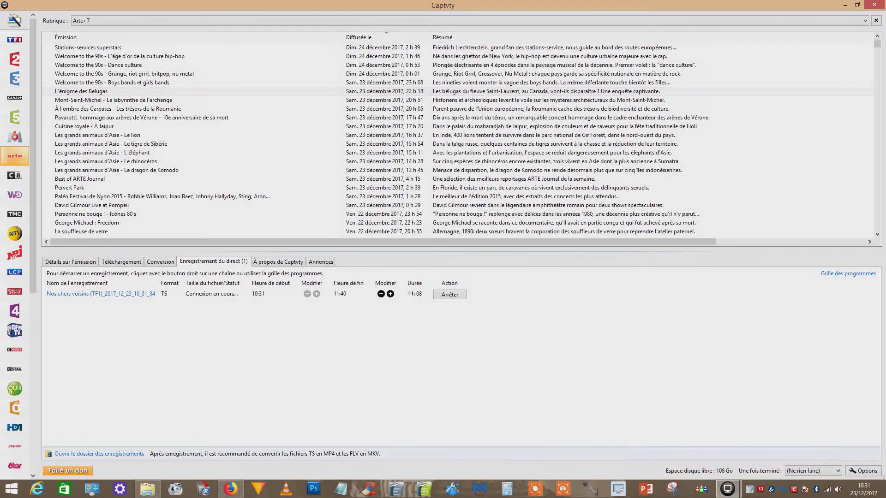
left_click(122, 262)
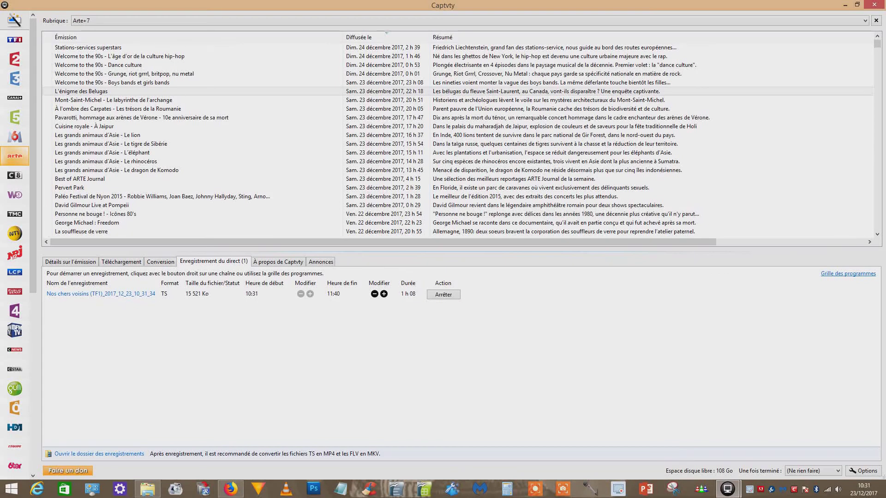
Start recording France 3's 10:30 programme Garfield & Cie immediately, until 10:45, from the programme grid and return to the main window
mouse_move(727, 489)
left_click(782, 440)
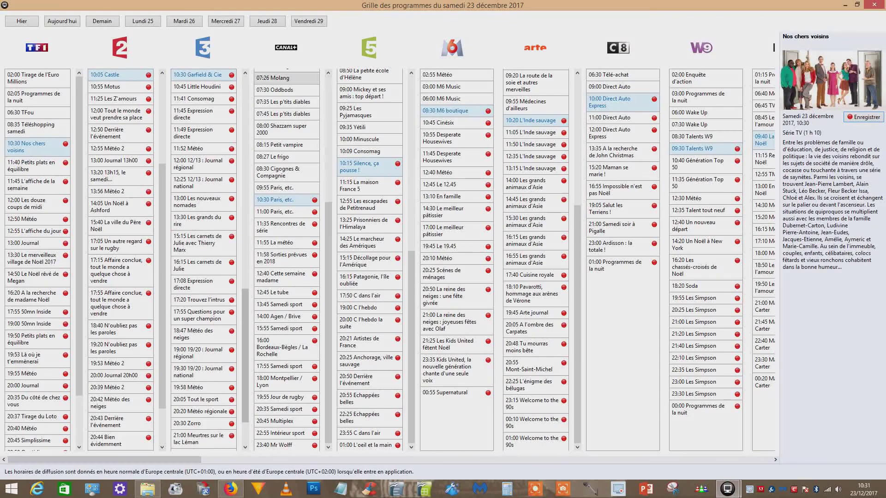
left_click(197, 74)
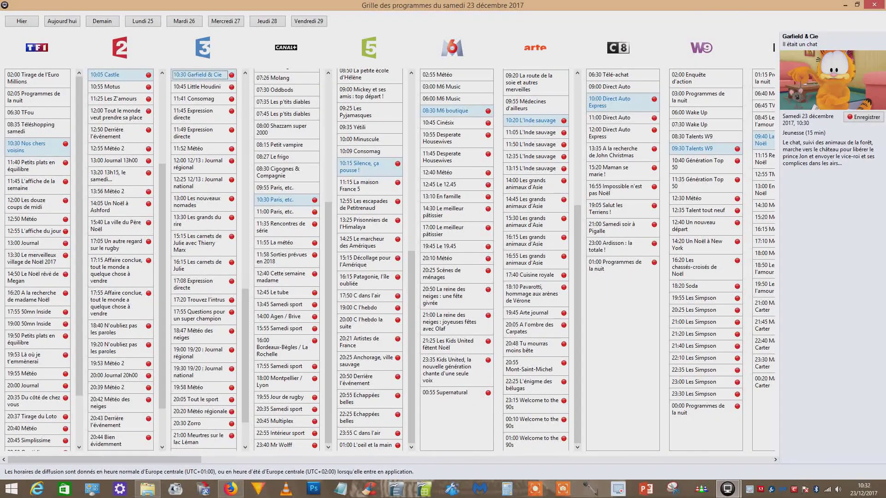
left_click(864, 117)
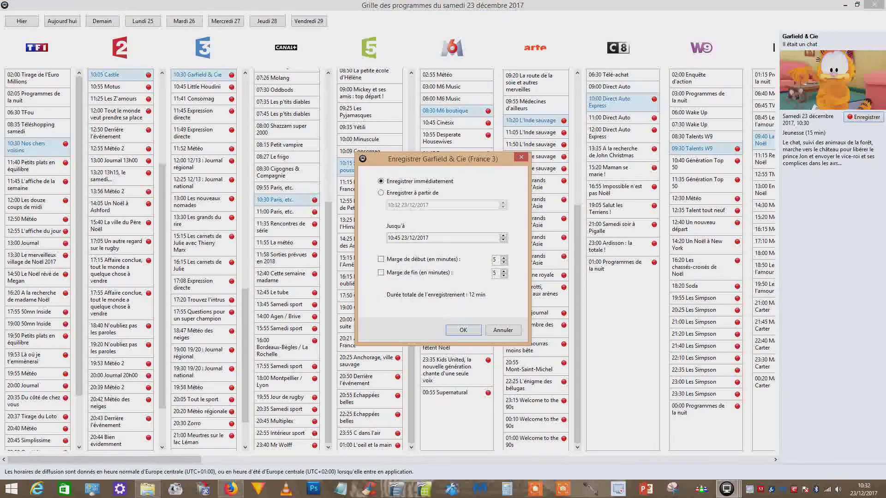
left_click(463, 330)
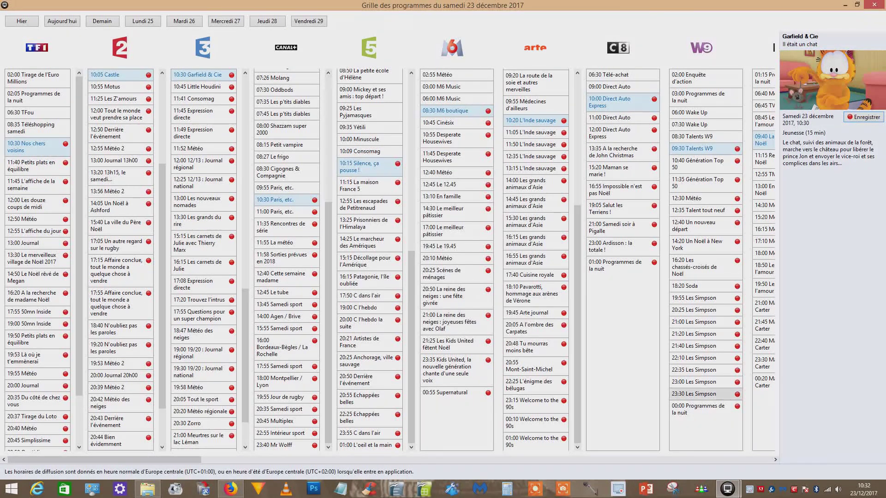
mouse_move(728, 489)
left_click(676, 435)
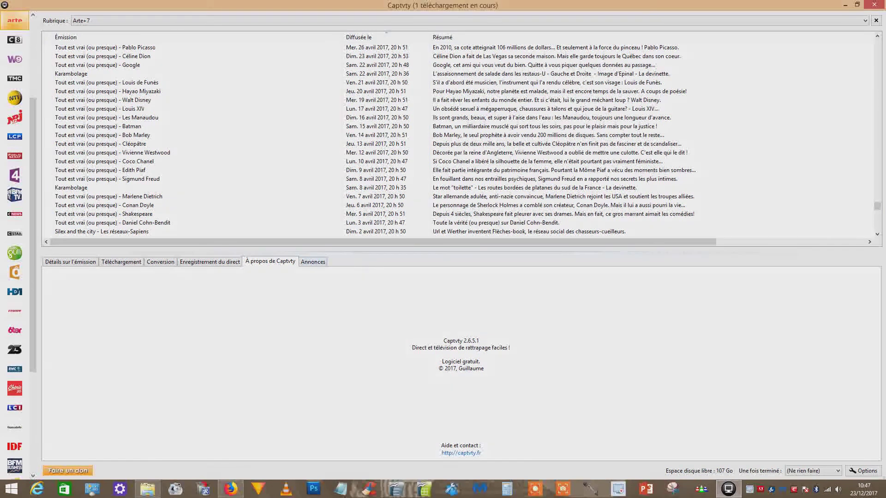
Show the Annonces about channel malfunctions and look through the list of available channels
left_click(313, 262)
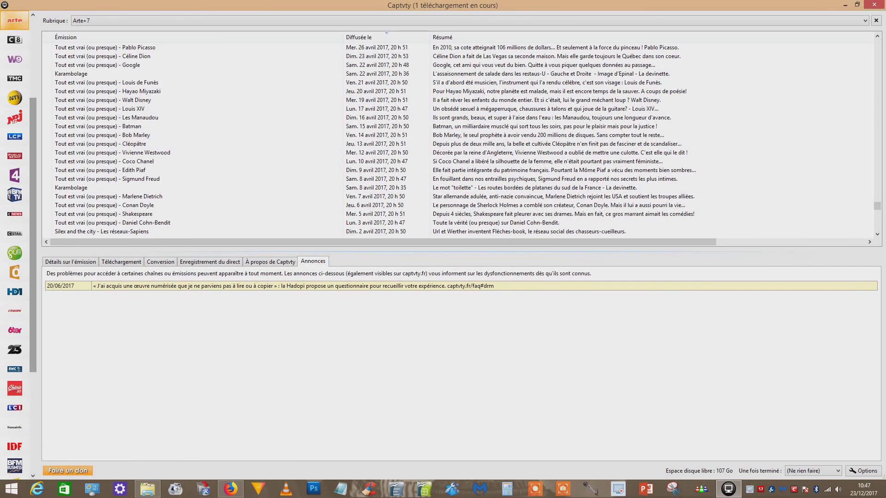
scroll(15, 233, "up", 3)
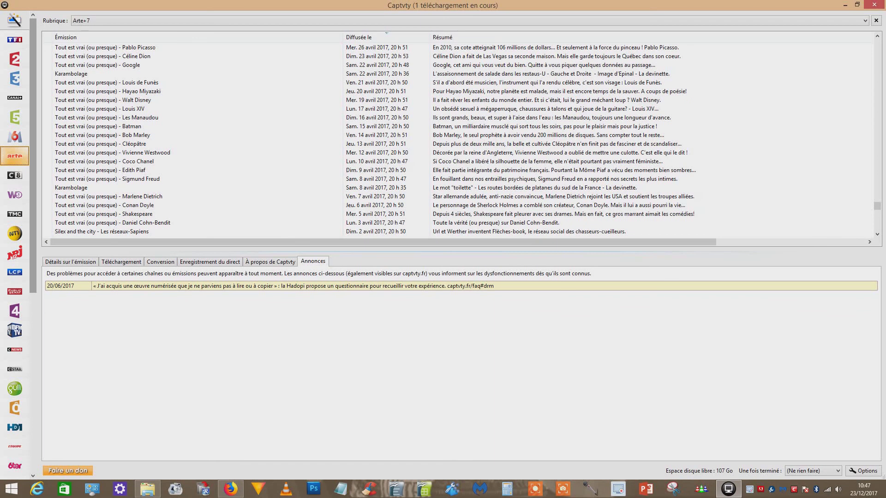
scroll(15, 233, "down", 5)
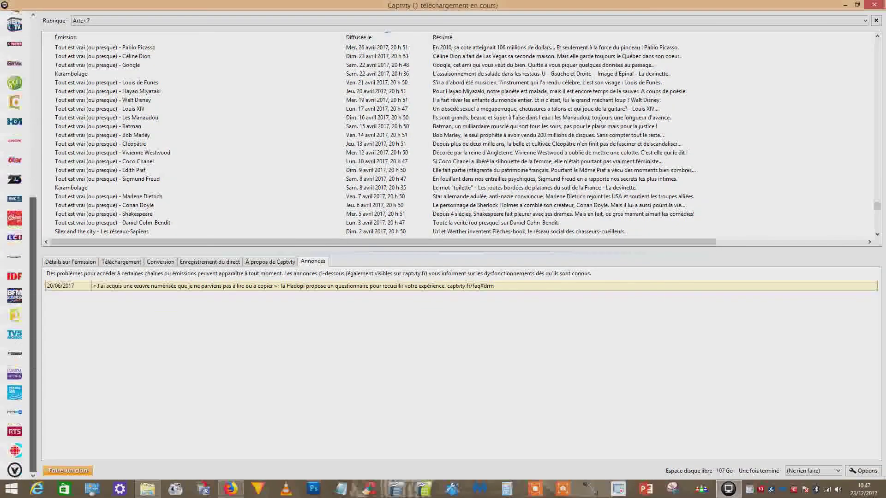